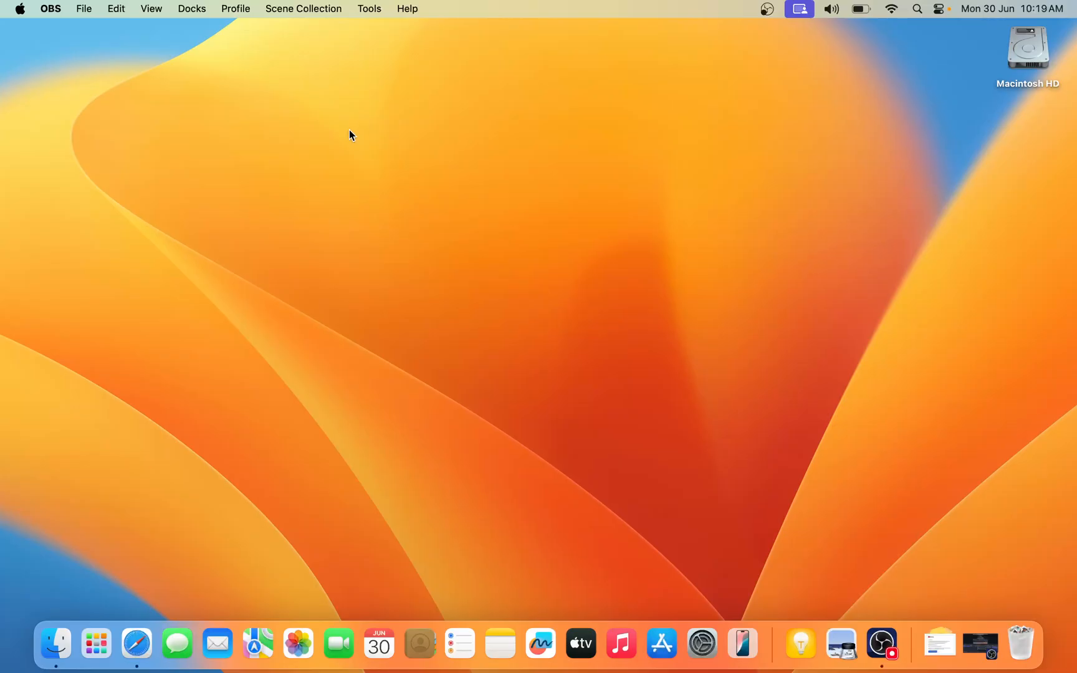
click(20, 9)
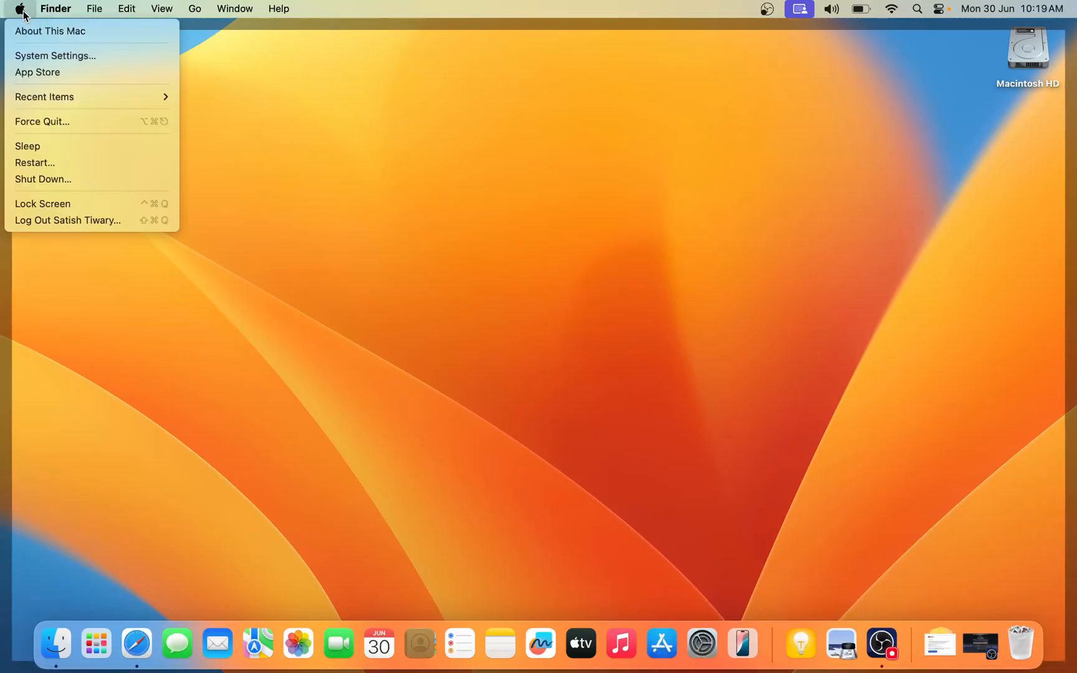
click(410, 161)
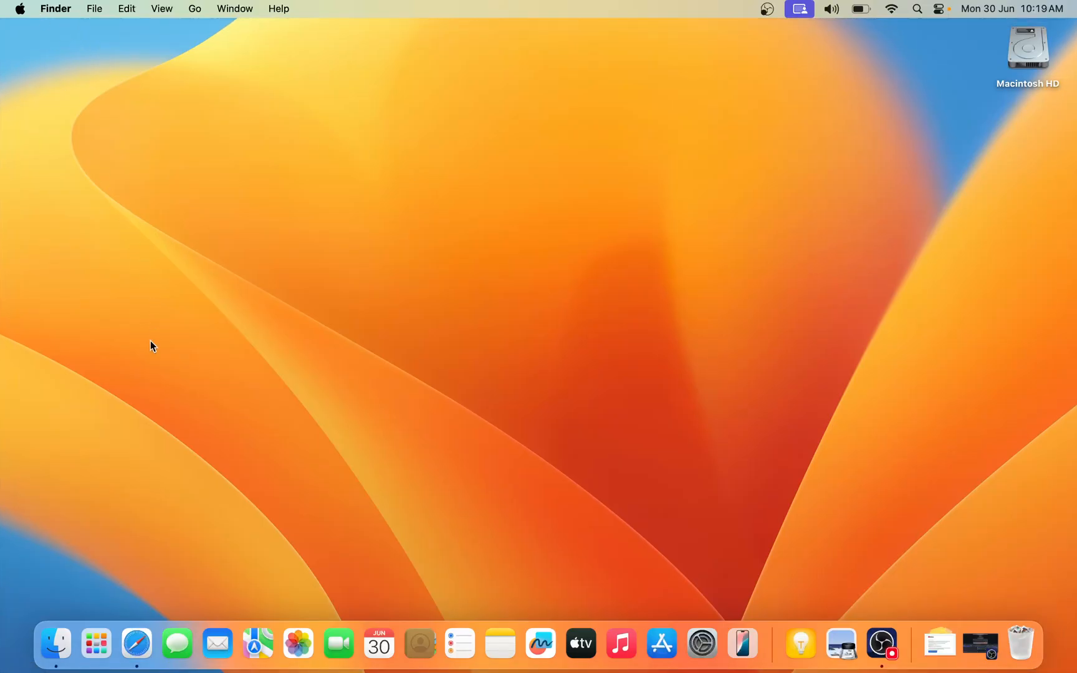
- Switch to Safari and search the web for "docker desktop"
click(96, 641)
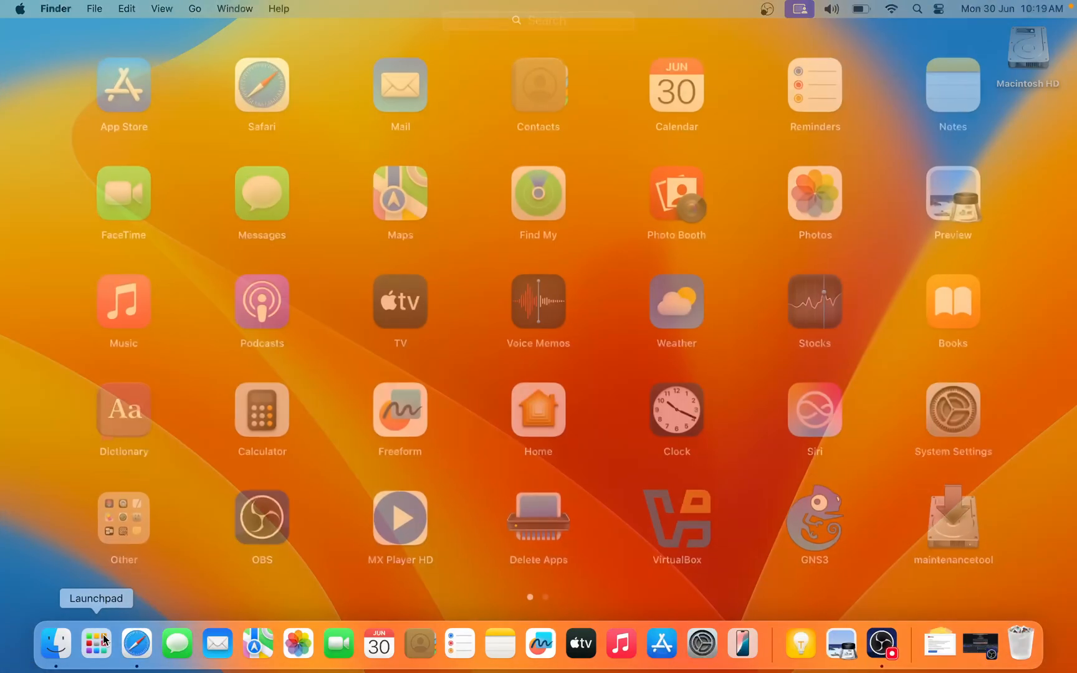
click(266, 87)
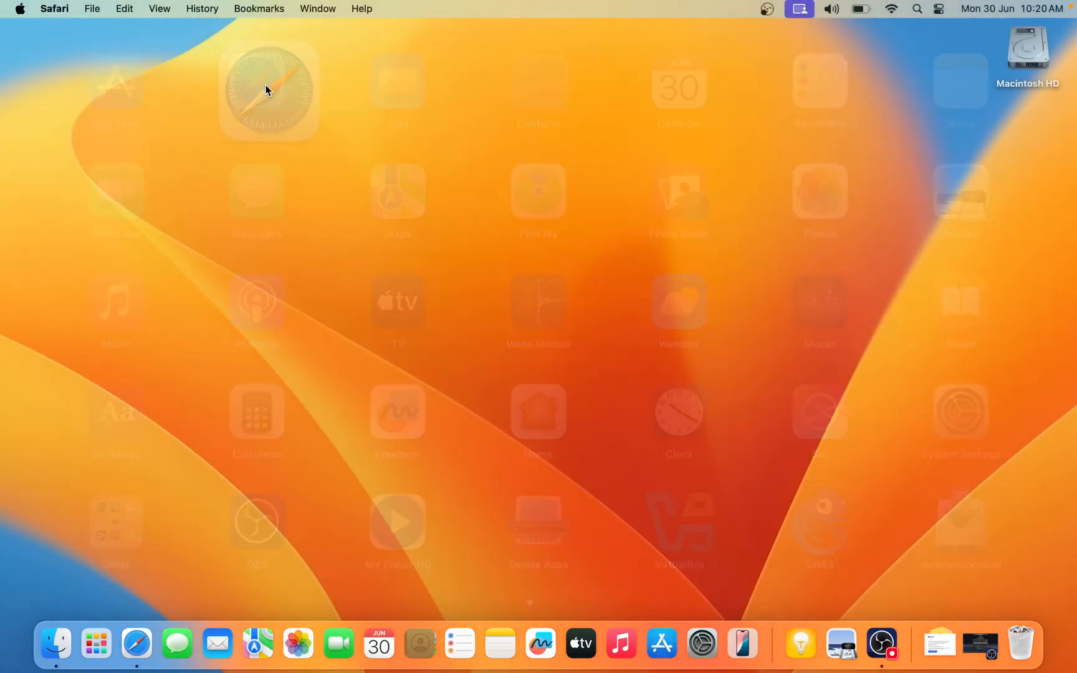
text(dockwrr)
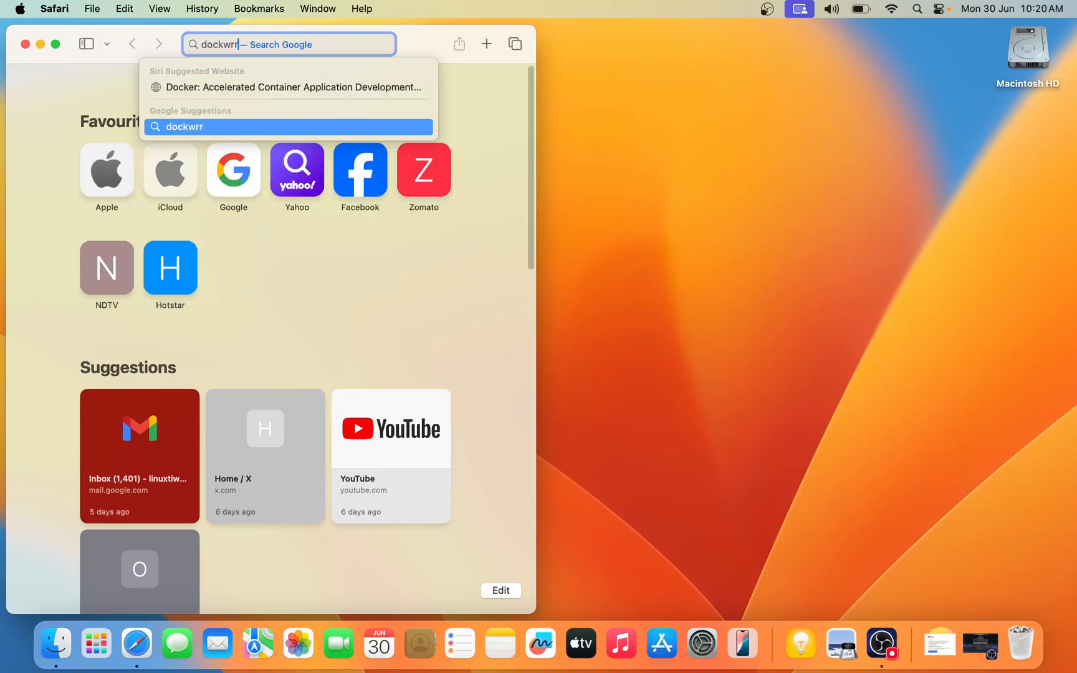
key(BackSpace)
key(BackSpace)
key(BackSpace)
text(er )
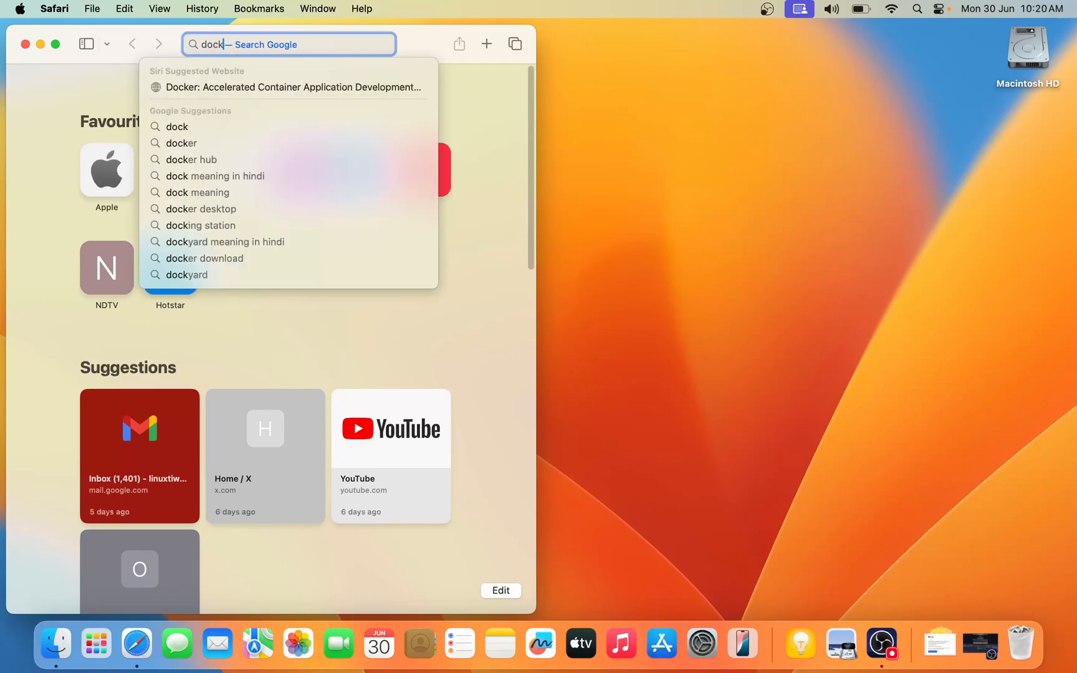
text(desktop)
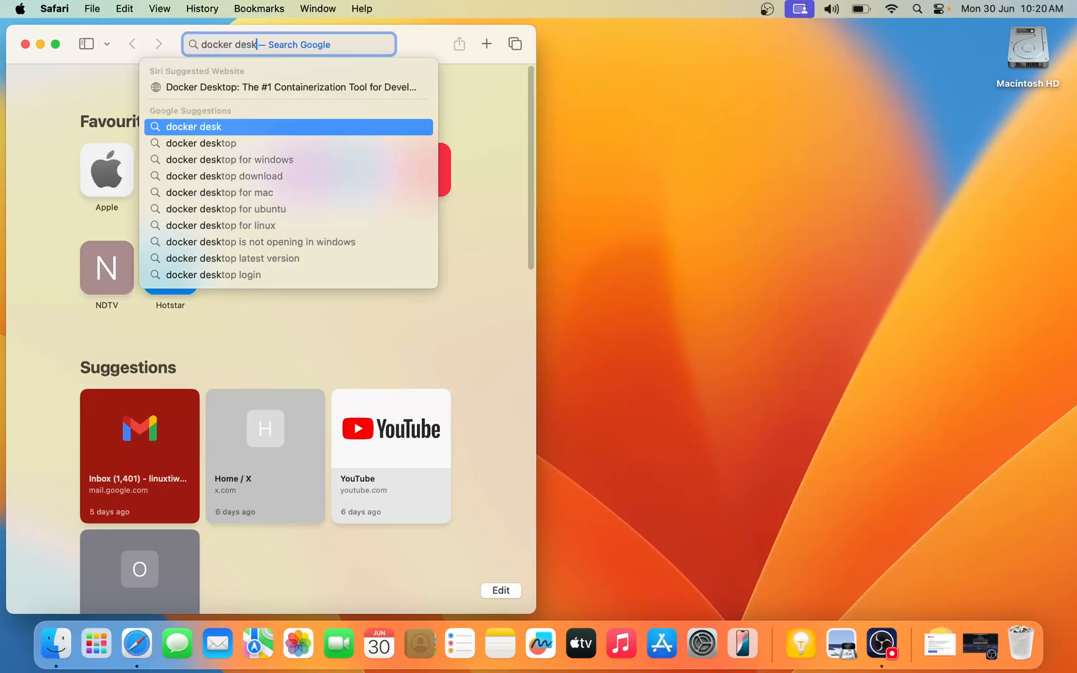
key(Return)
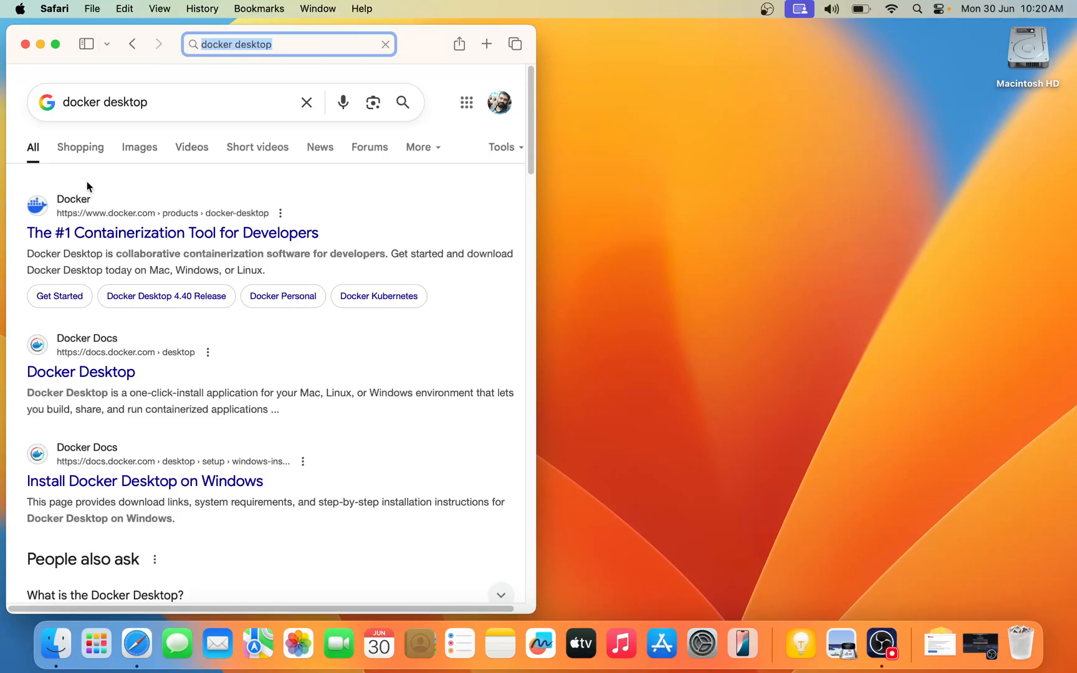
- Make the browser full screen, open the Docker Docs result for Docker Desktop and accept all cookies
click(55, 43)
click(262, 209)
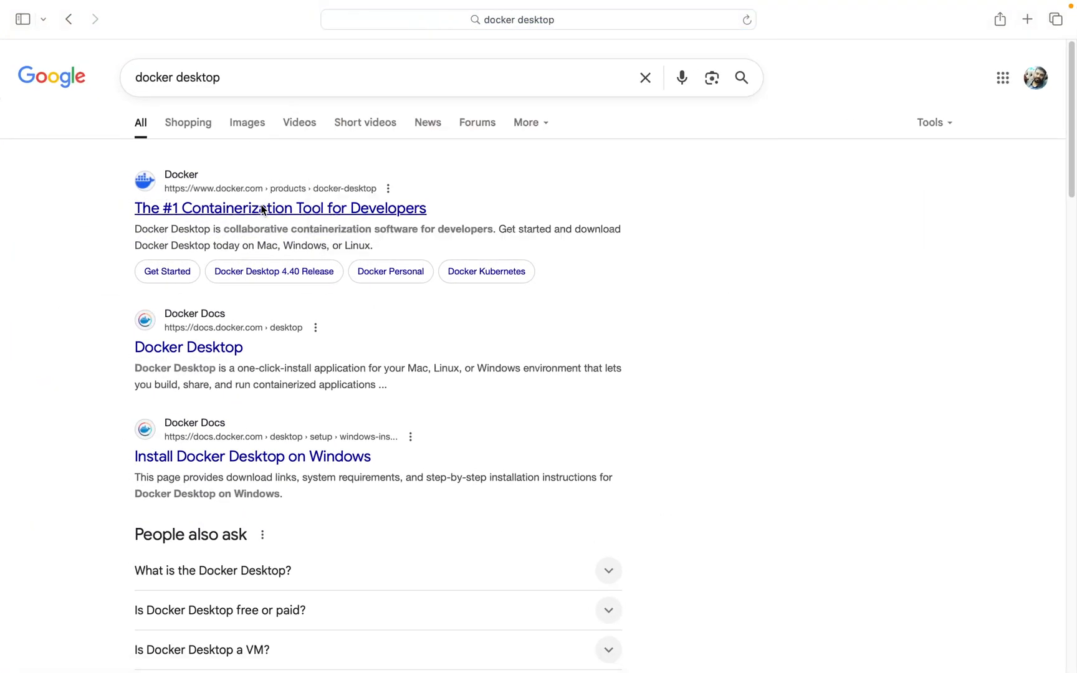
click(192, 345)
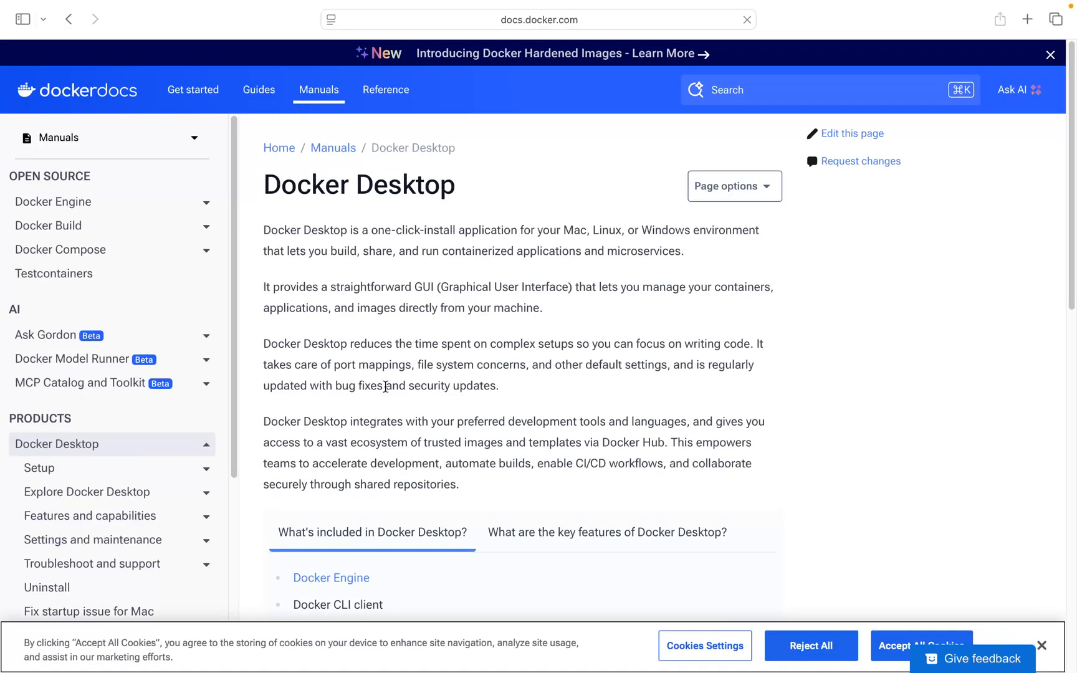
scroll(388, 399, down, 1)
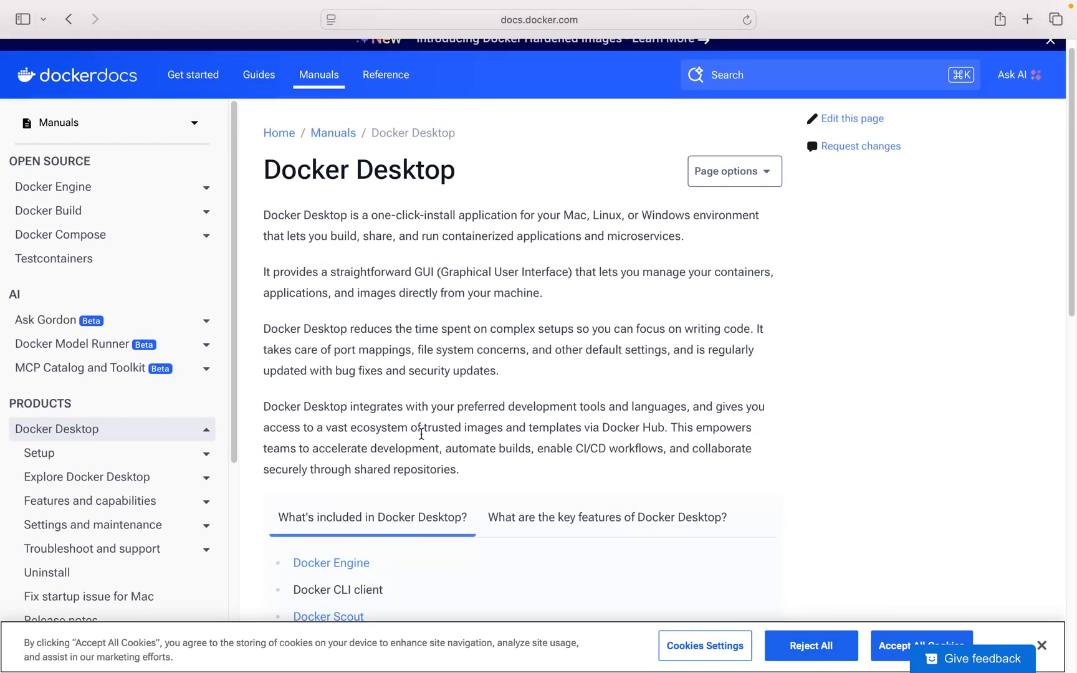
click(890, 636)
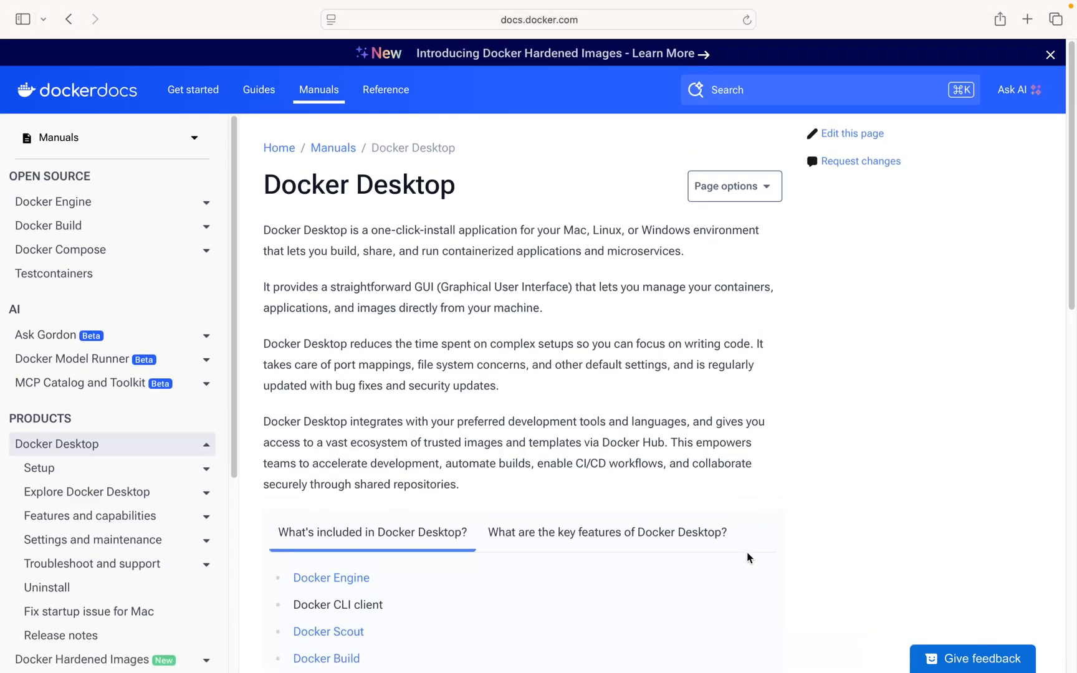
scroll(424, 626, down, 8)
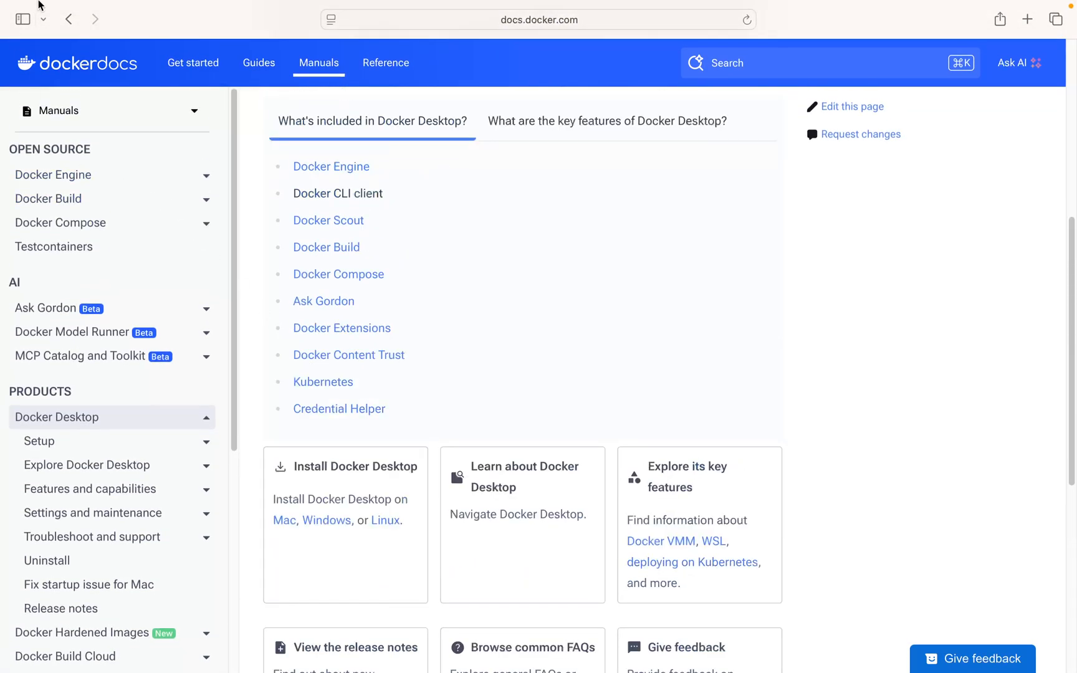
- Return to the search results, reopen the Docker Desktop documentation and go to its Mac installation page
click(67, 20)
click(188, 348)
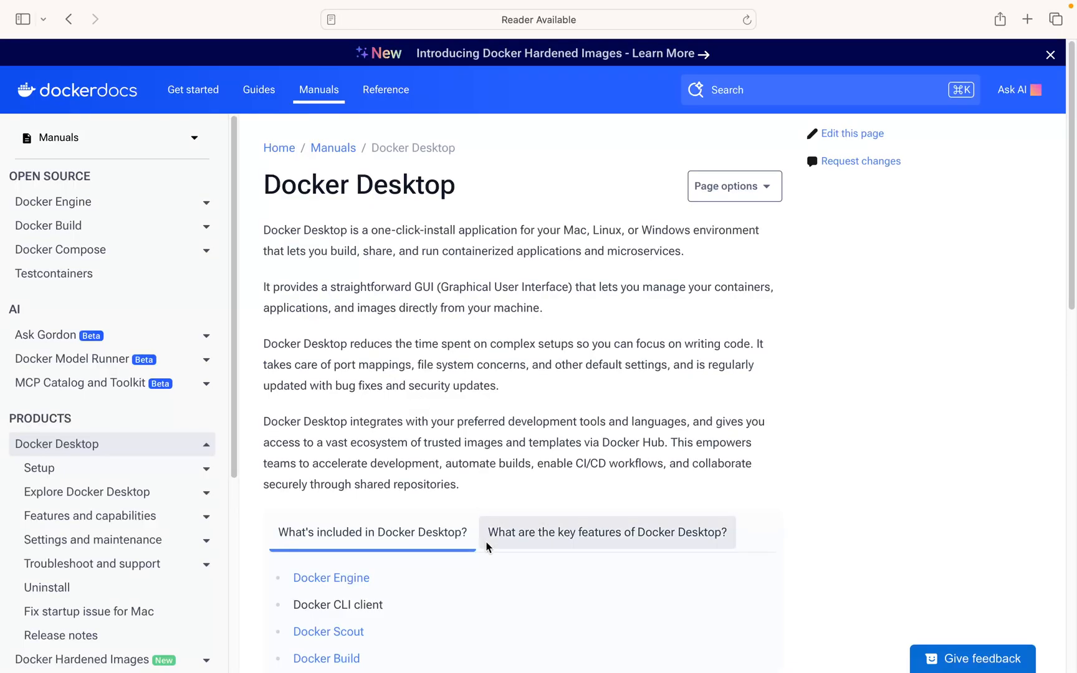
scroll(488, 543, down, 10)
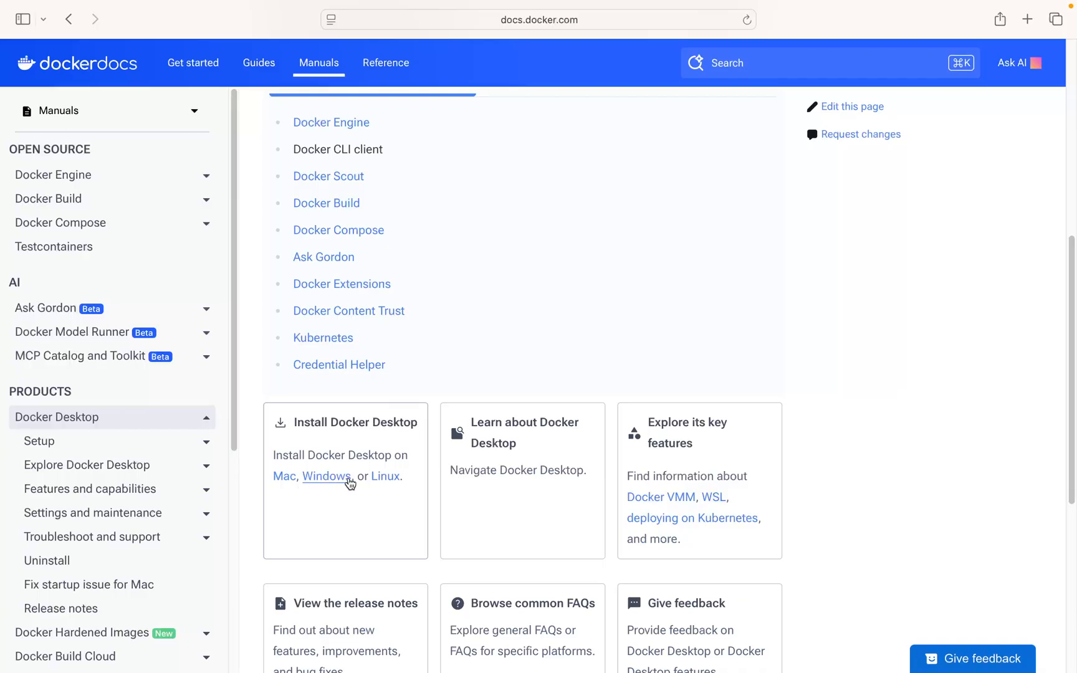
click(288, 483)
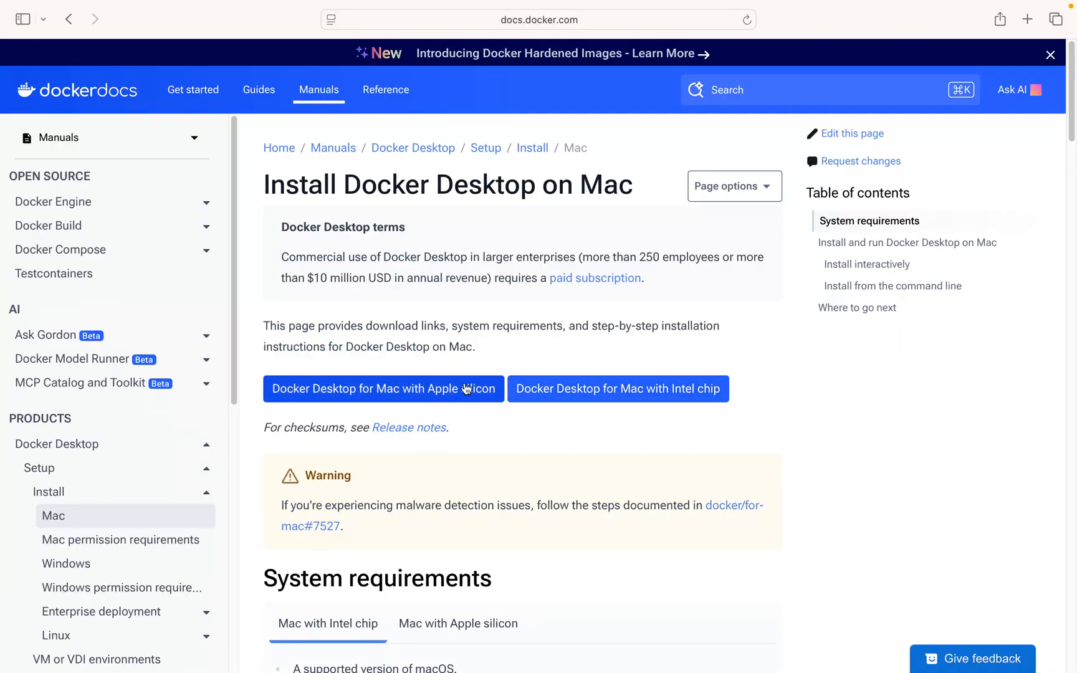
- Download Docker Desktop for Mac with Apple silicon, allowing downloads from docs.docker.com, and check the download's progress
click(404, 400)
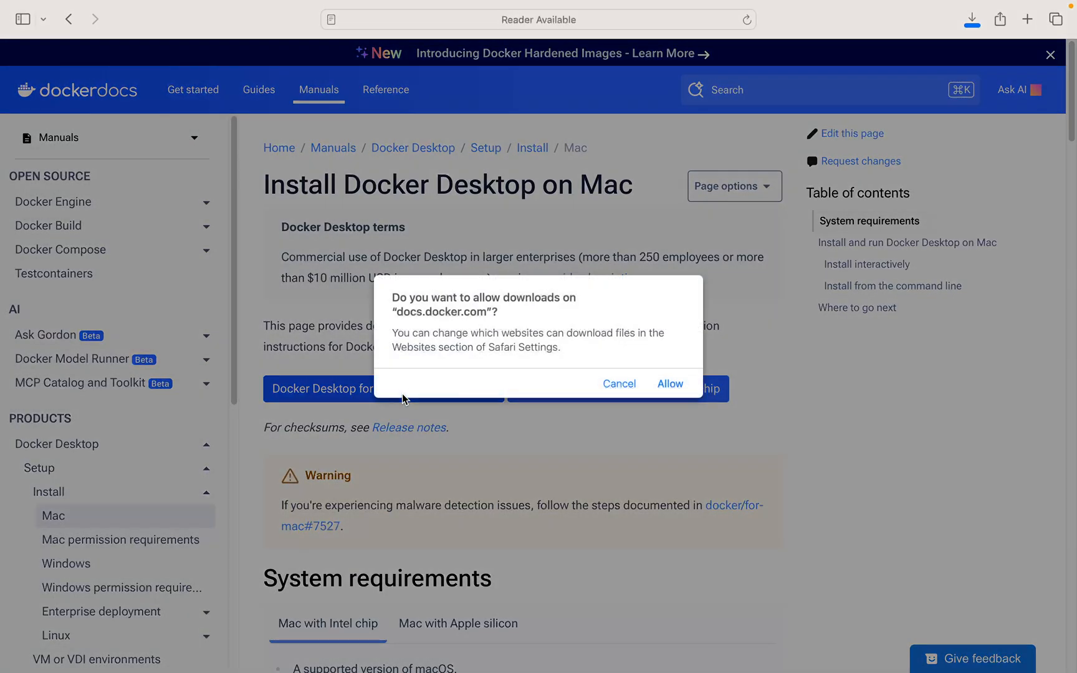
click(674, 387)
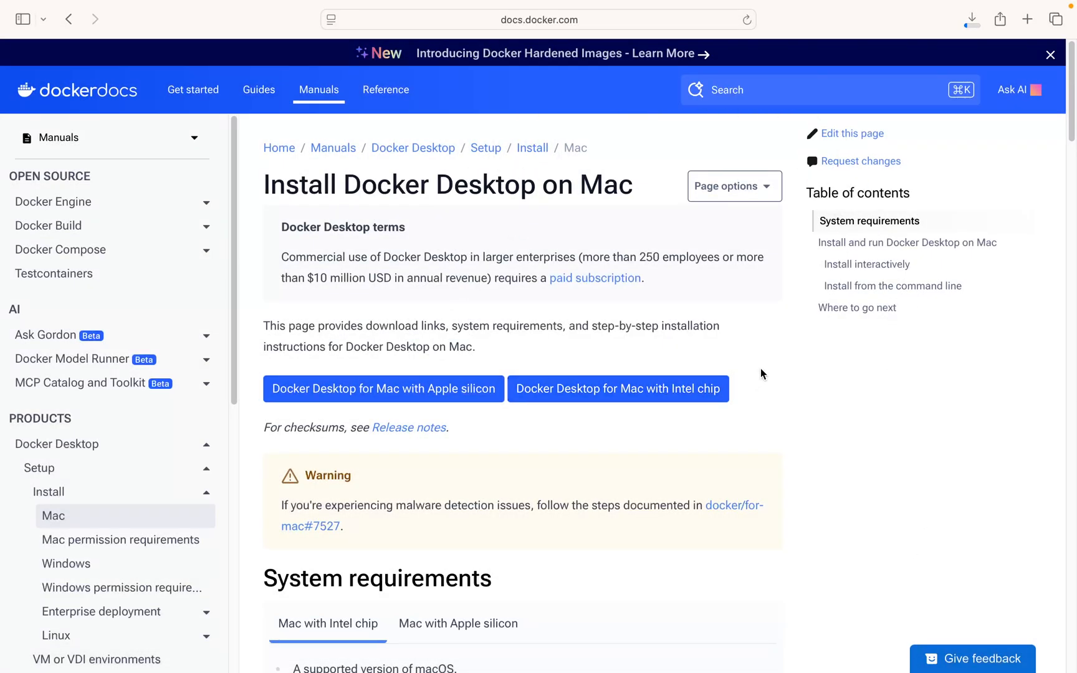
click(971, 19)
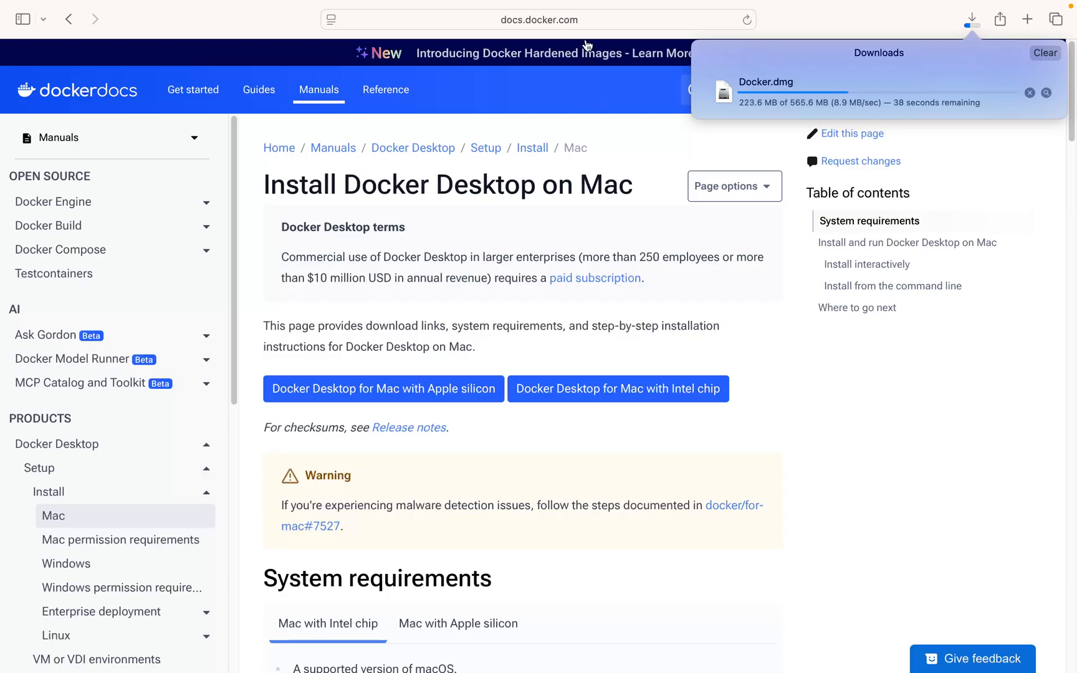
mouse_move(586, 25)
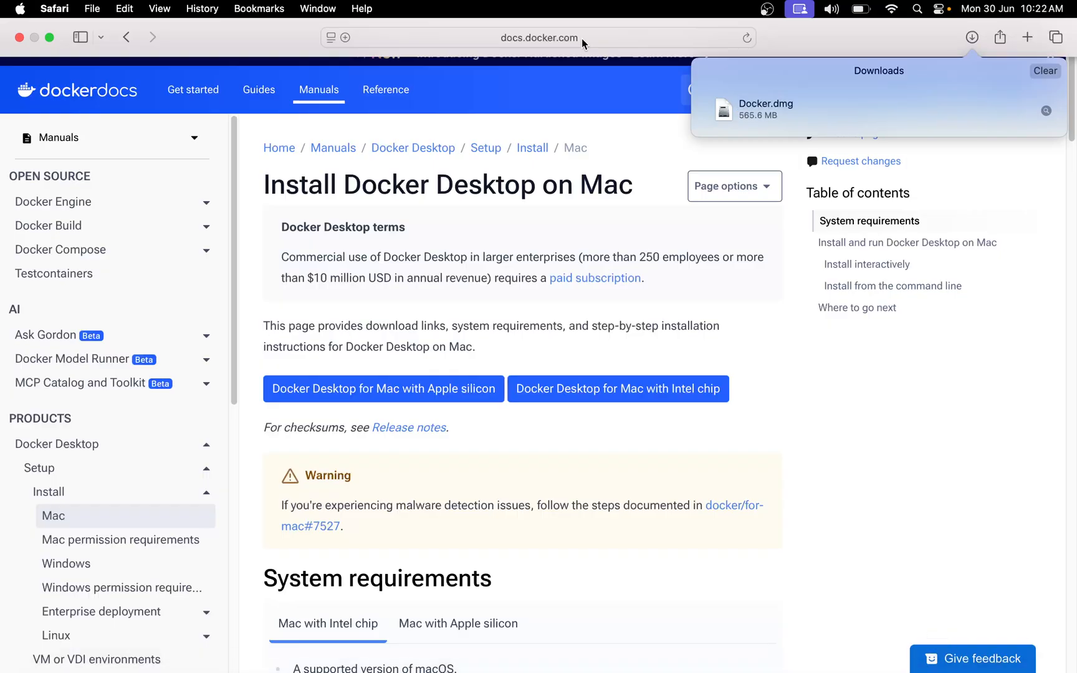
- Open the downloaded Docker.dmg, copy Docker into the Applications folder and close the installer window
click(804, 93)
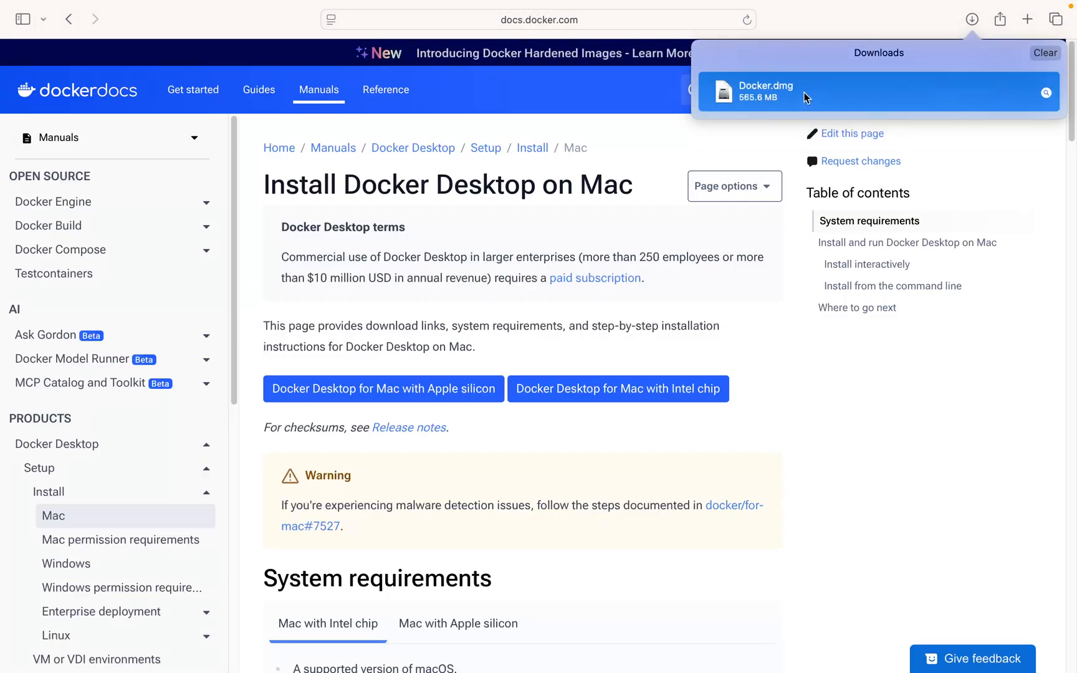
double_click(804, 93)
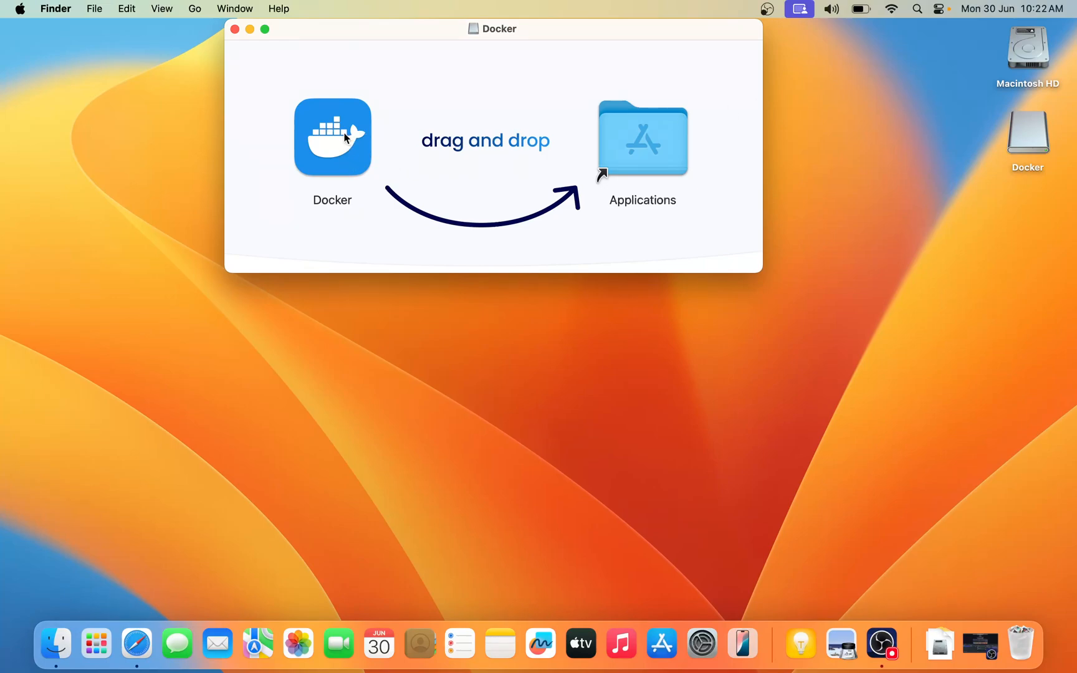
drag(345, 137, 645, 143)
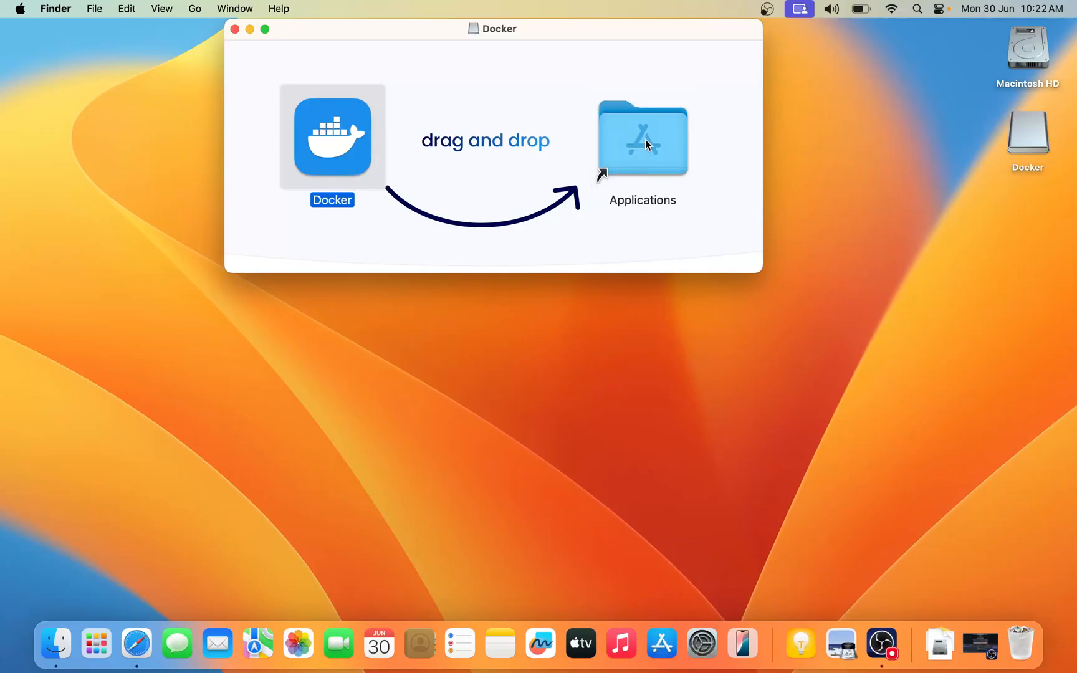
click(235, 29)
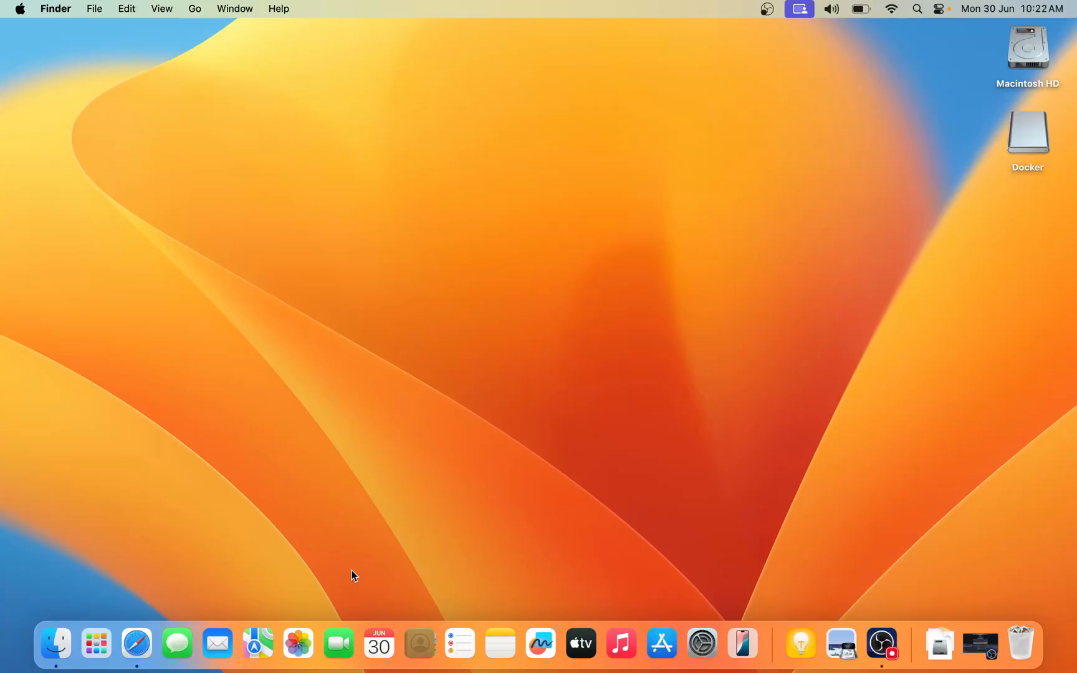
- Launch the installed Docker app, confirm opening it and accept the Docker Subscription Service Agreement
click(107, 648)
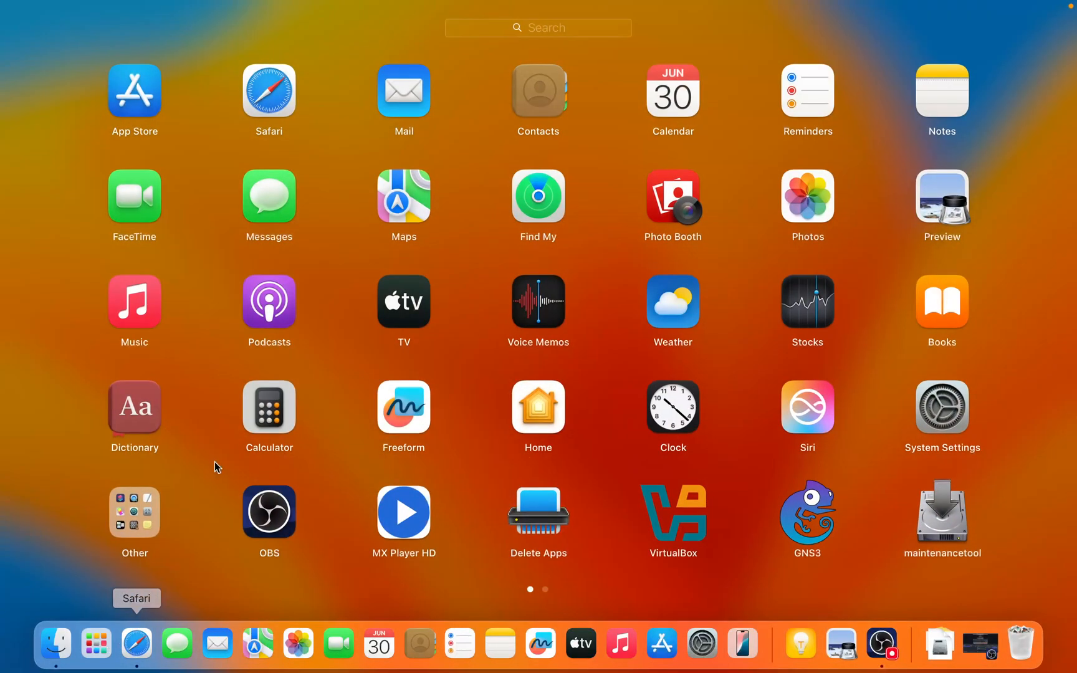
drag(1042, 347, 397, 334)
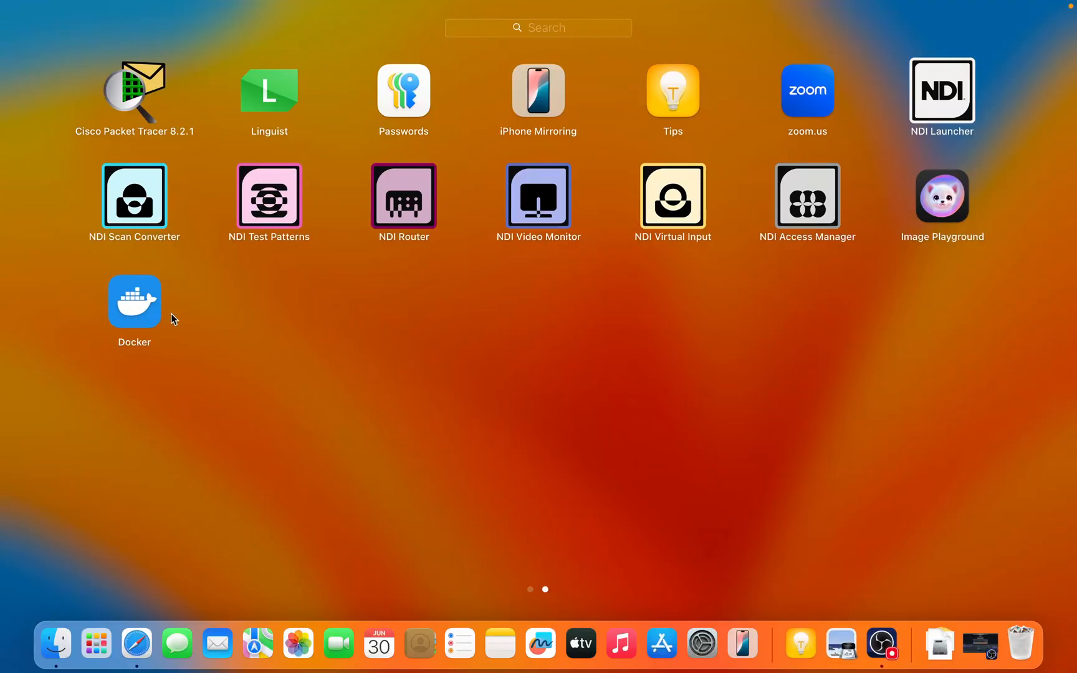
click(134, 309)
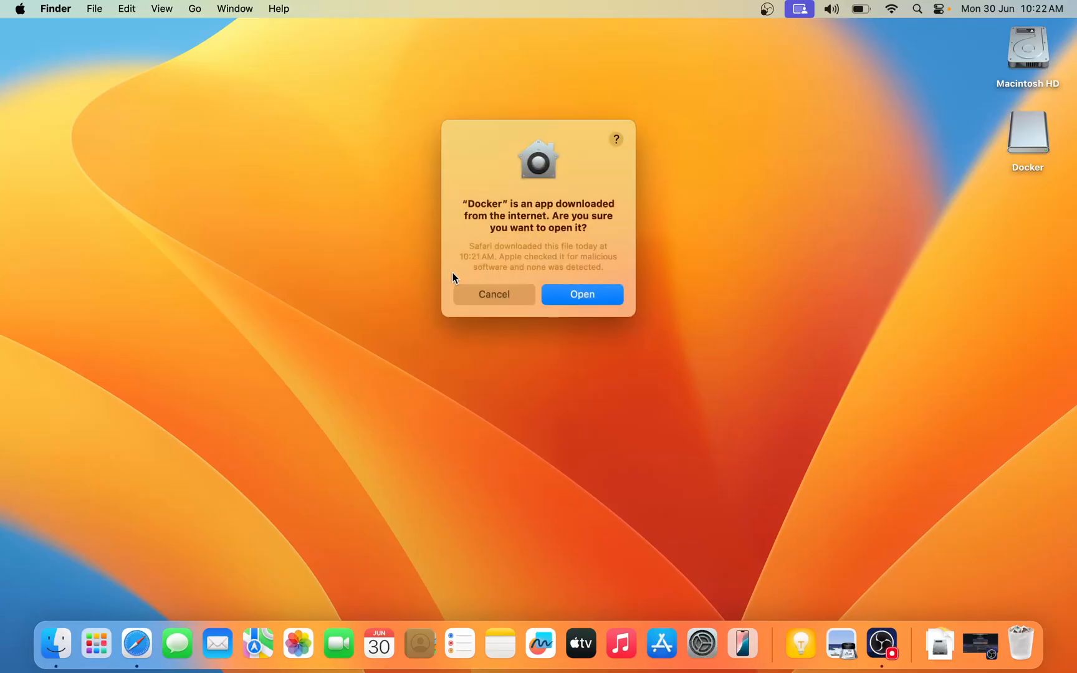
click(583, 295)
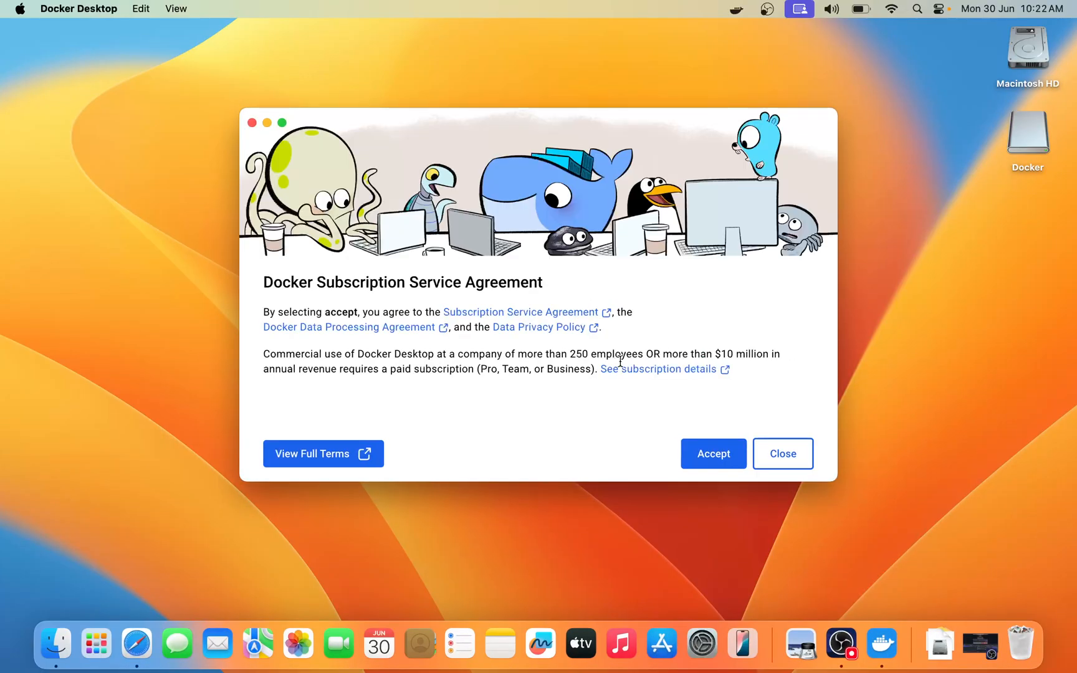
click(719, 449)
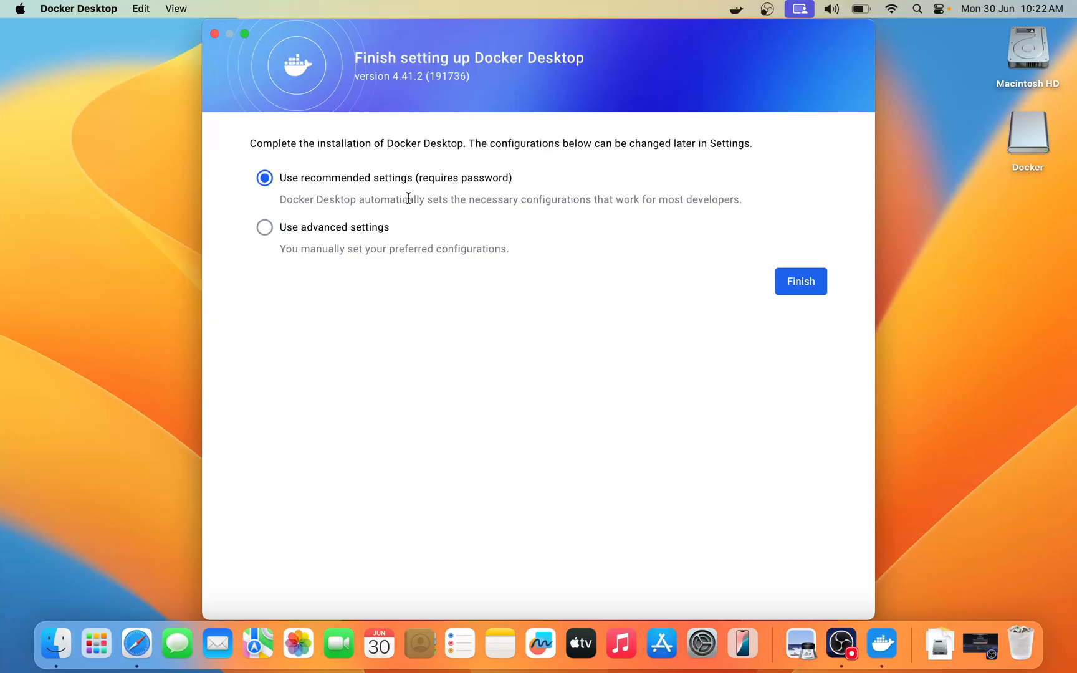
- Finish the setup with the recommended settings by entering the account password, and allow Docker to find devices on local networks
click(783, 288)
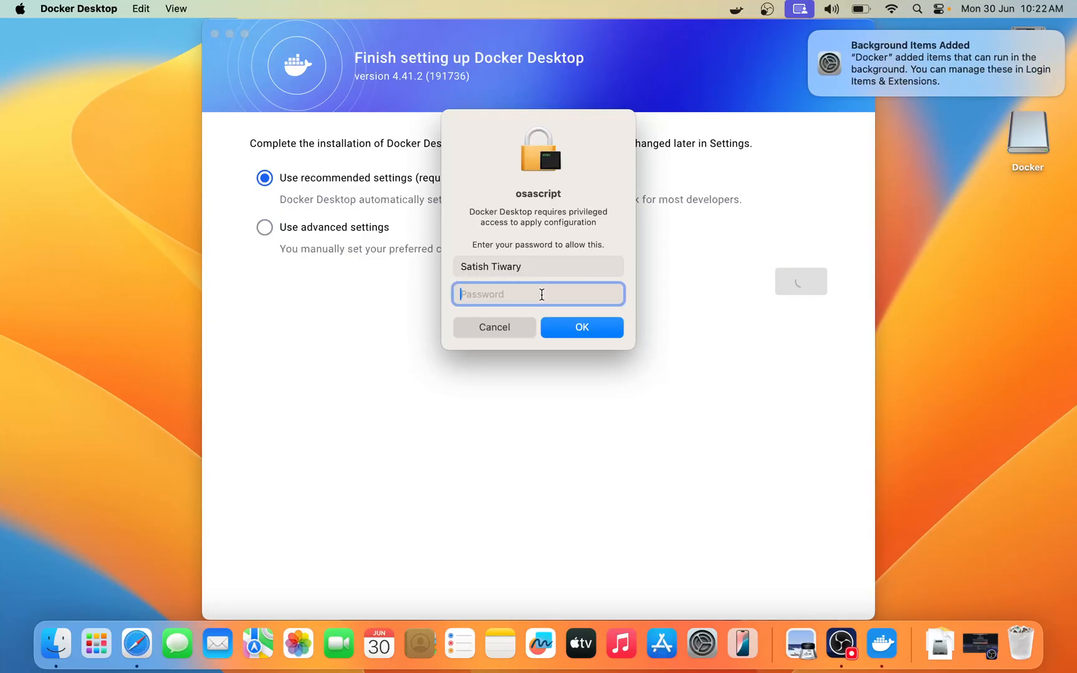
text(••••••••••)
key(Return)
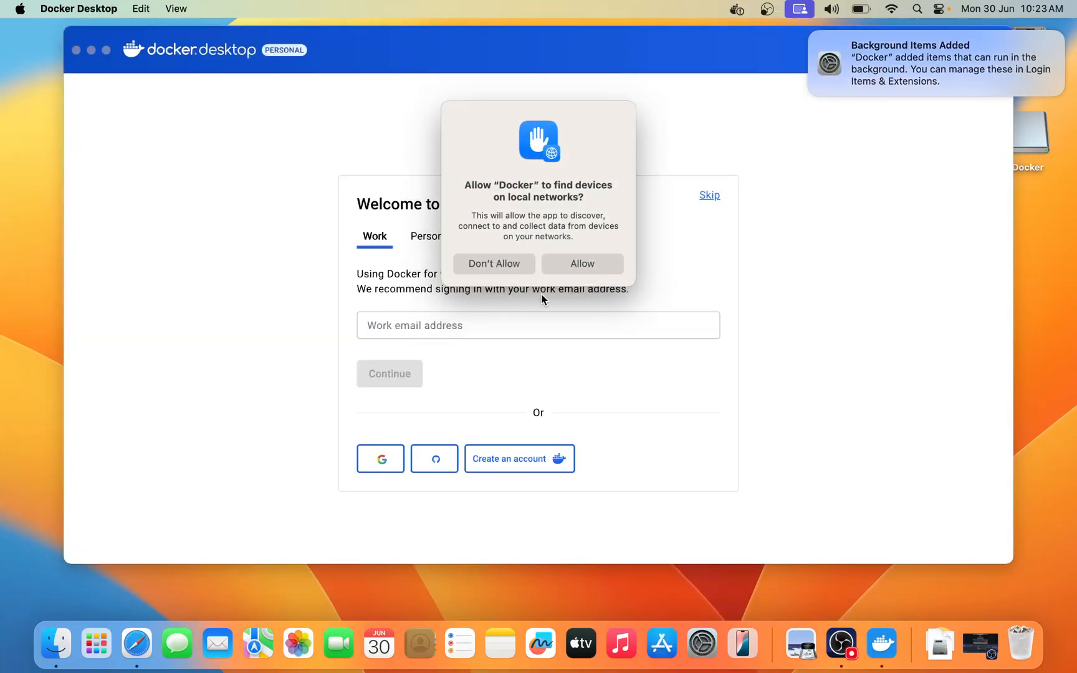
click(577, 264)
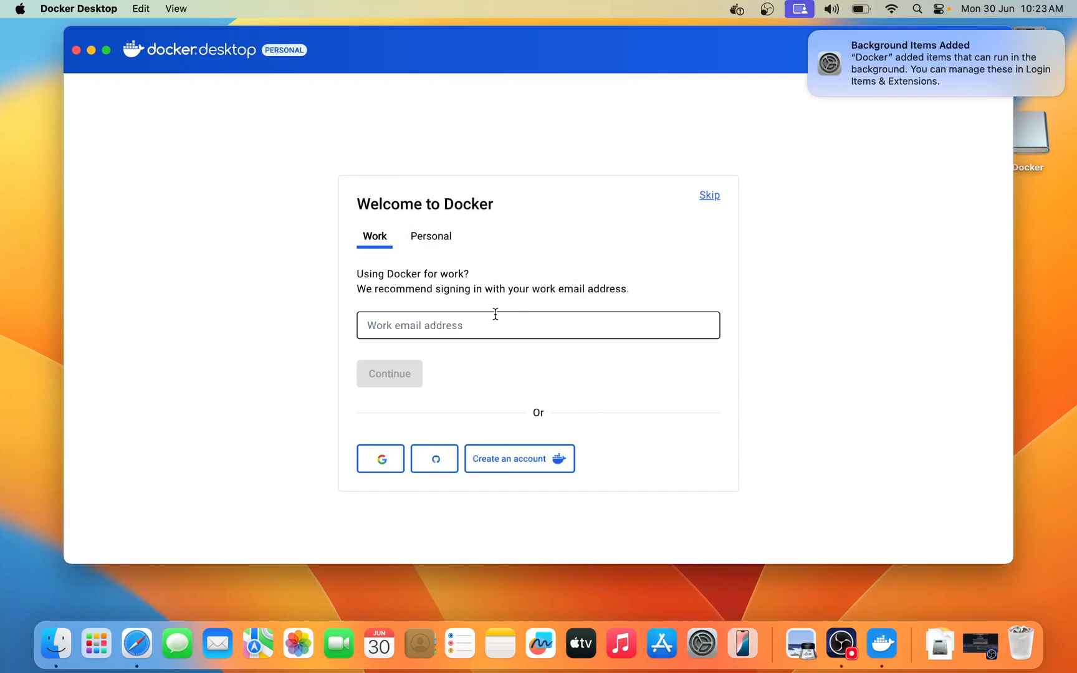
- Choose personal use for the Docker sign-in, enter the account's e-mail address and continue to the password page
click(444, 240)
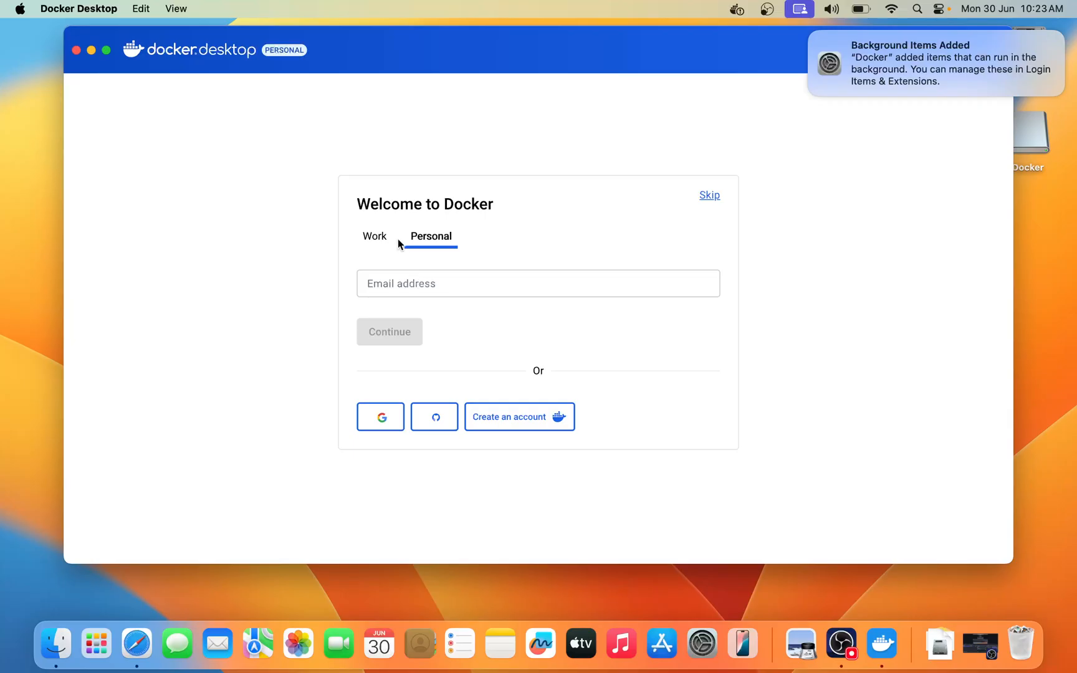
click(410, 284)
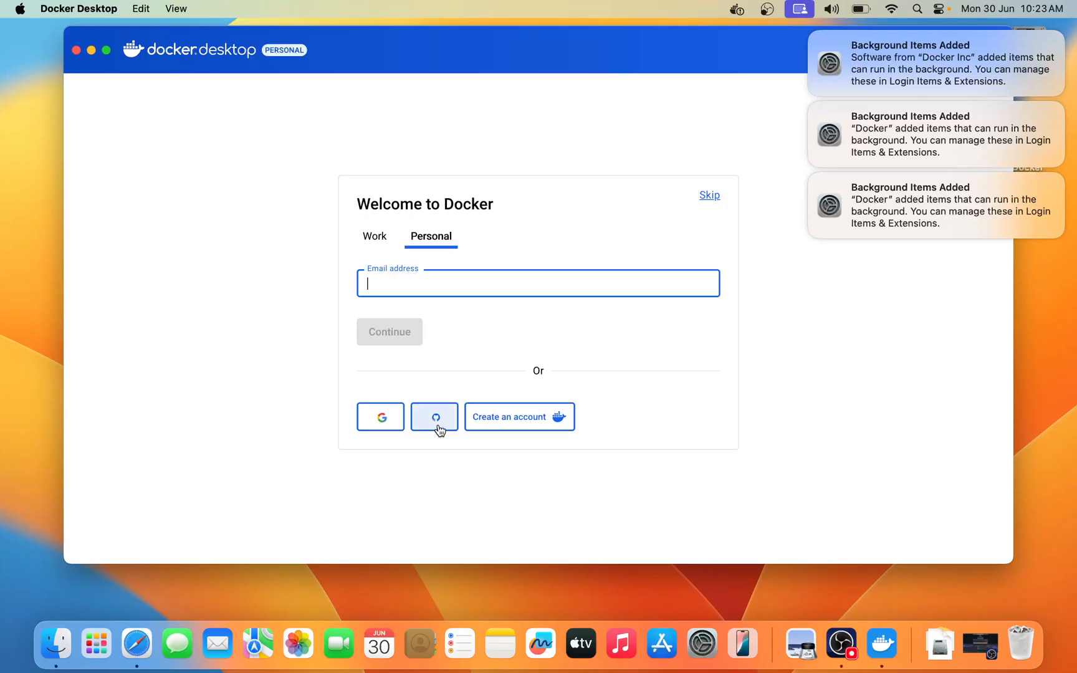
click(447, 321)
click(443, 285)
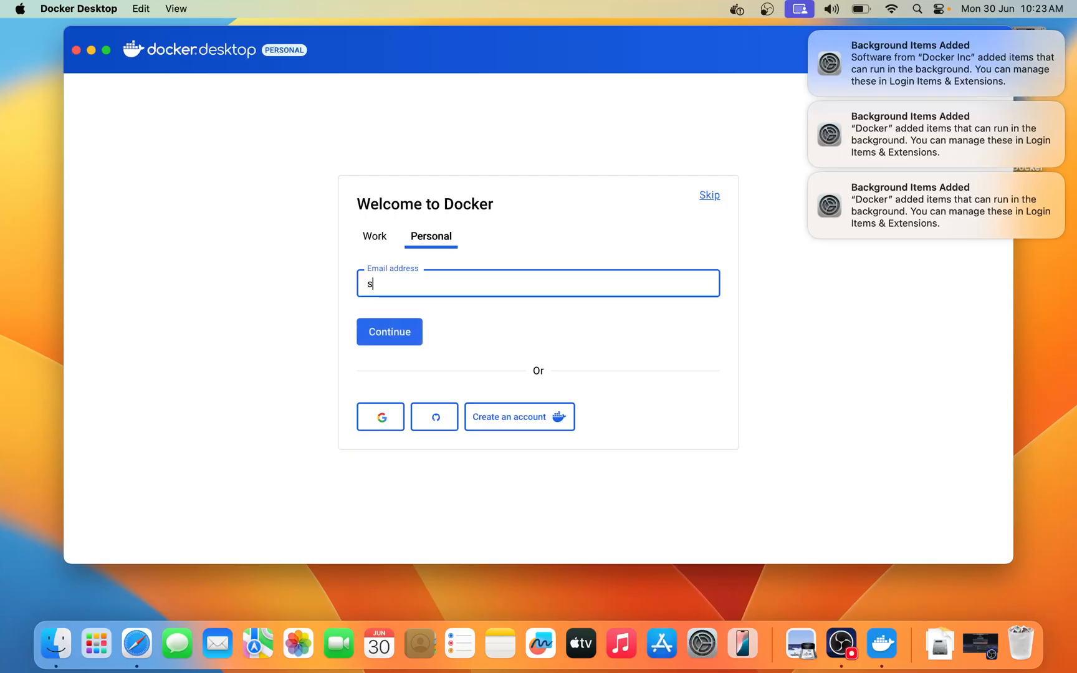
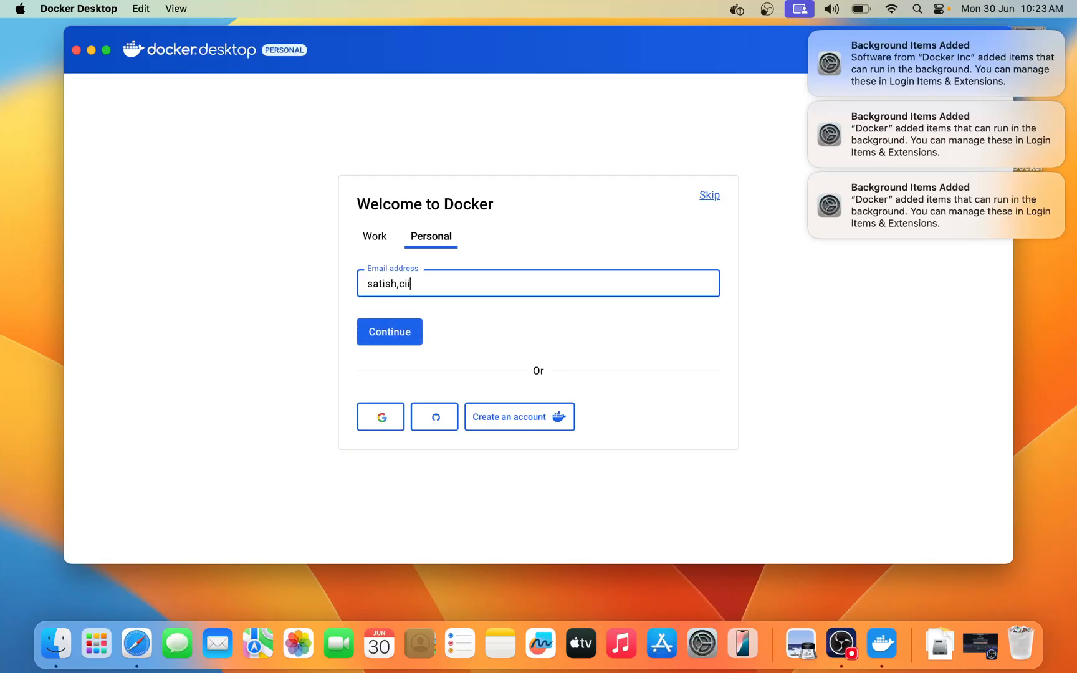
click(401, 327)
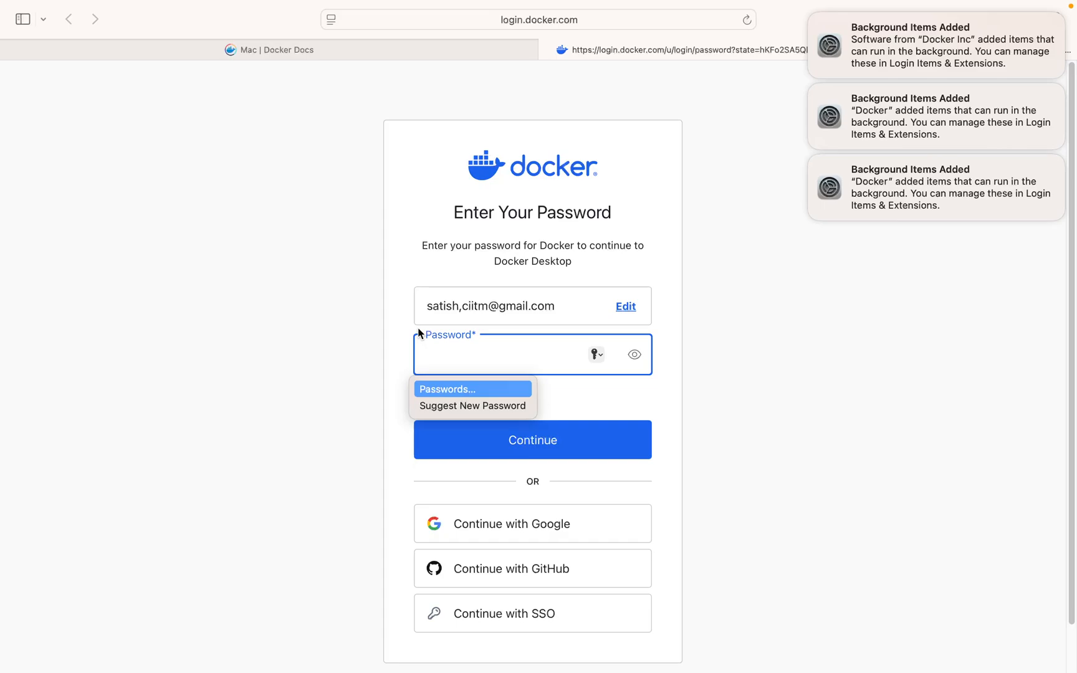
- Try to sign in to Docker with the account password, and decline saving it
text(••••••)
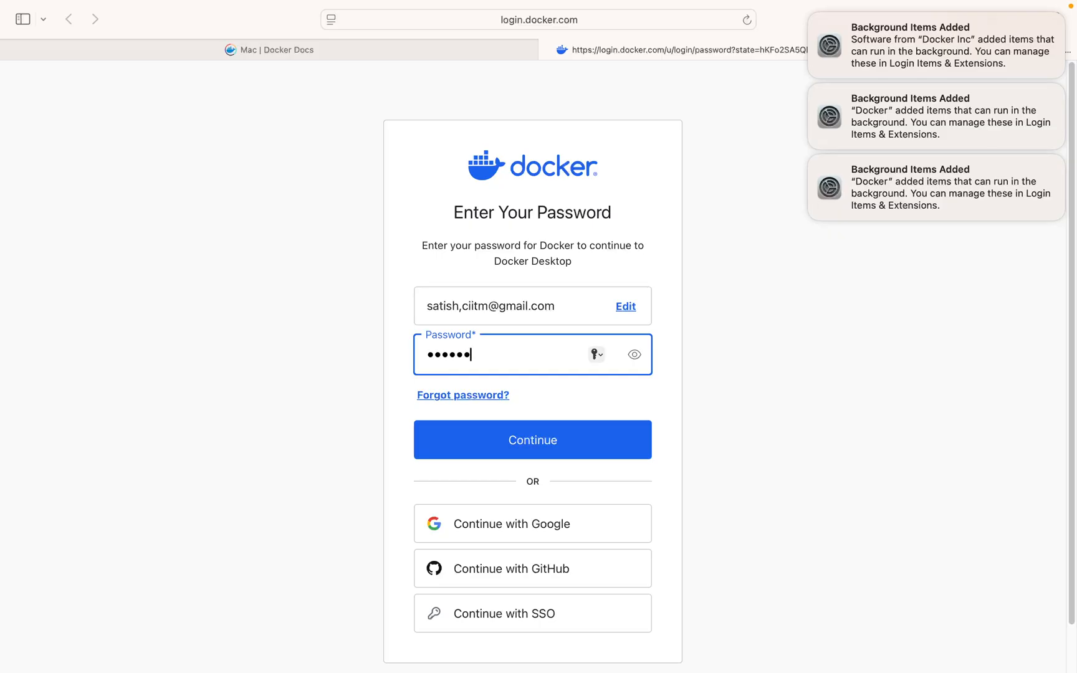
text(•••••••••••••••)
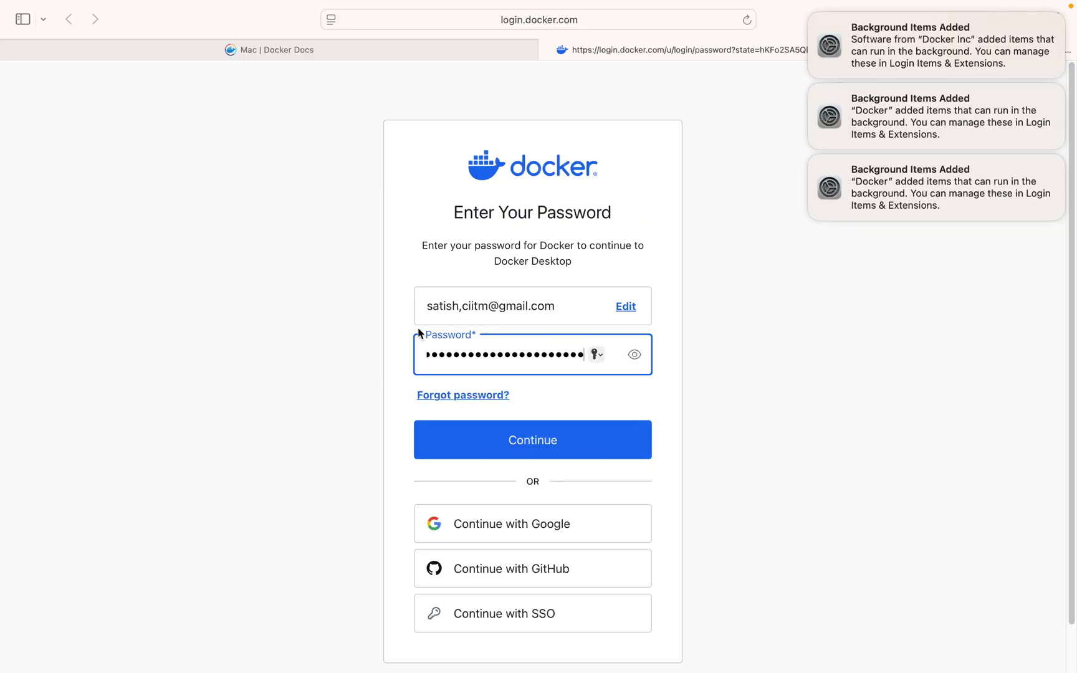
click(469, 451)
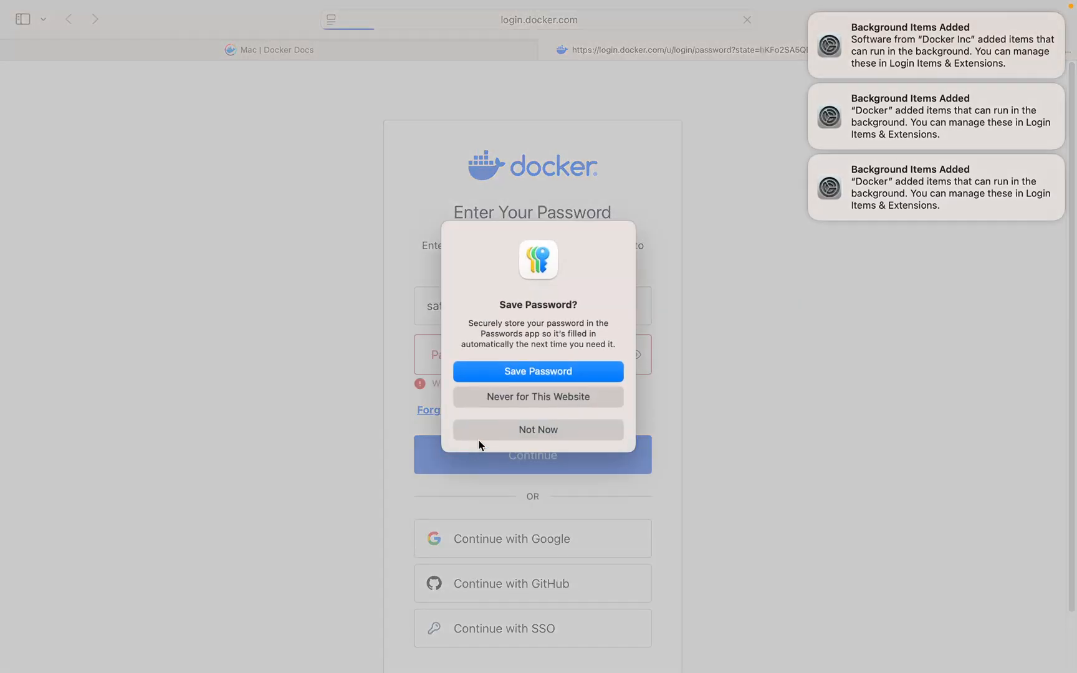
click(536, 429)
- Retry the Docker sign-in by re-entering the account password, again declining to save it and dismissing the password suggestions
click(534, 364)
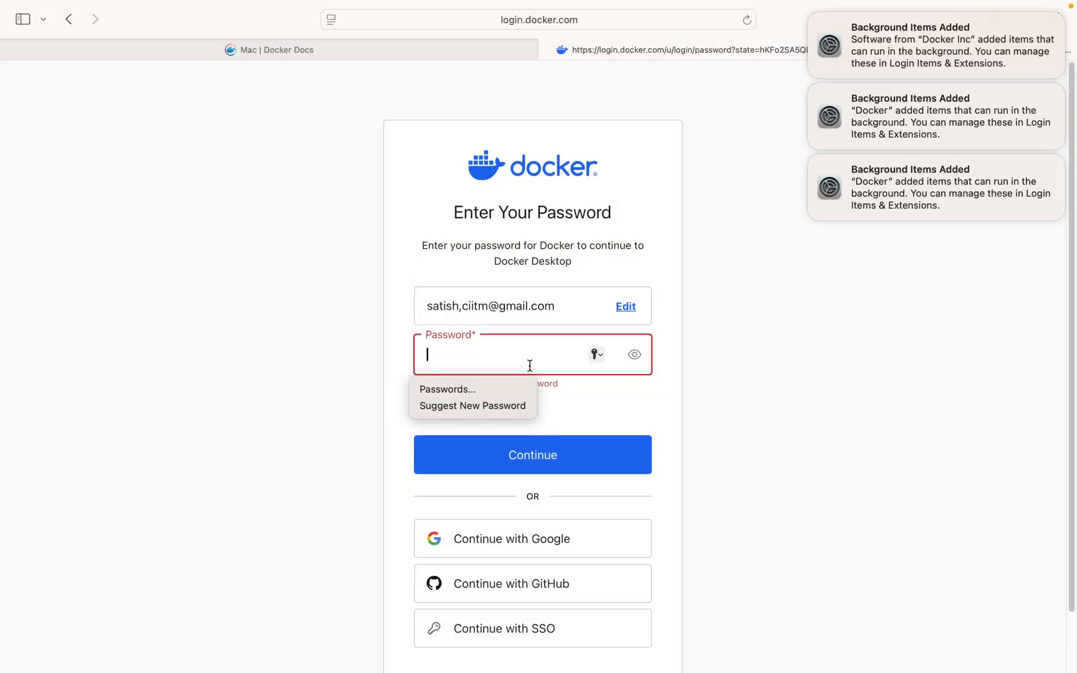
text(••)
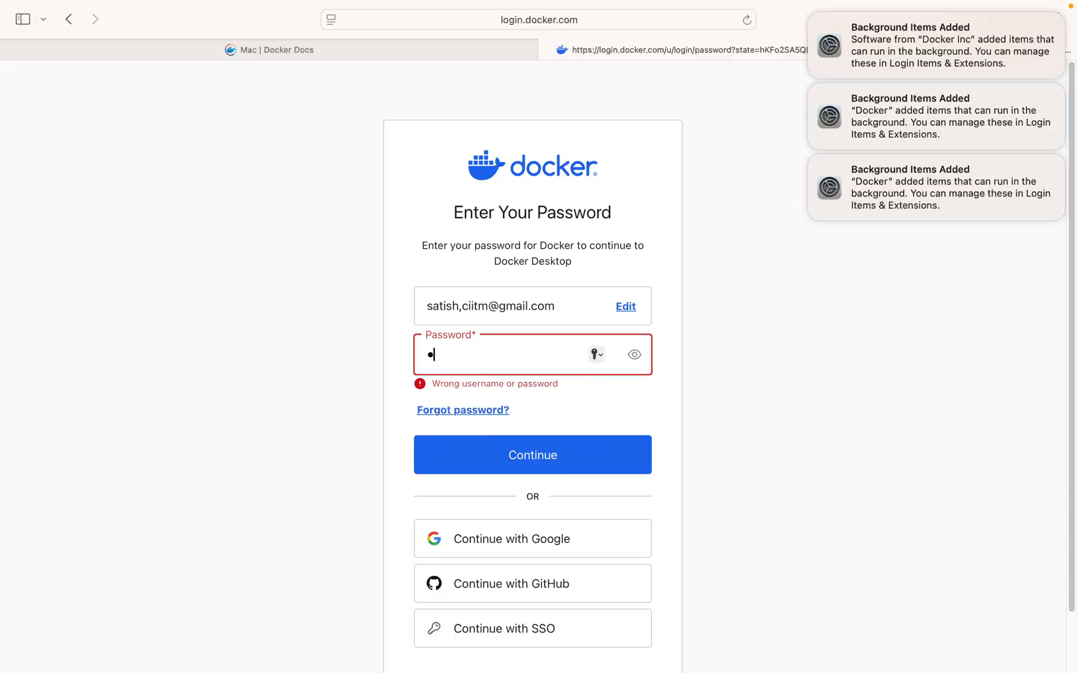
text(•••••••••••••••••••••)
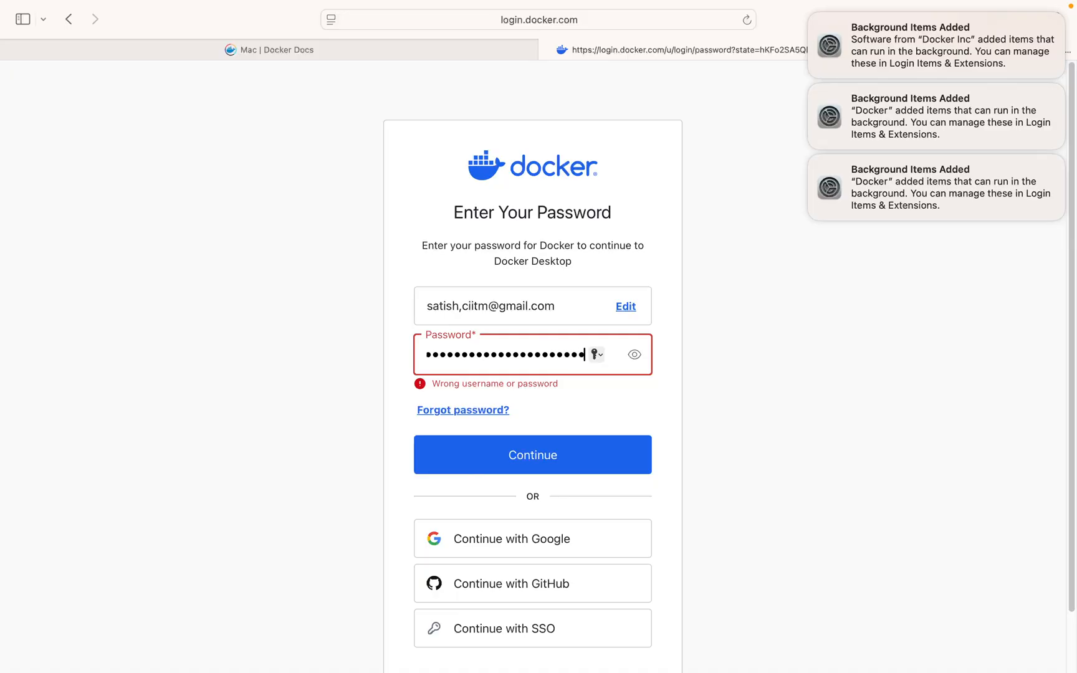
click(552, 469)
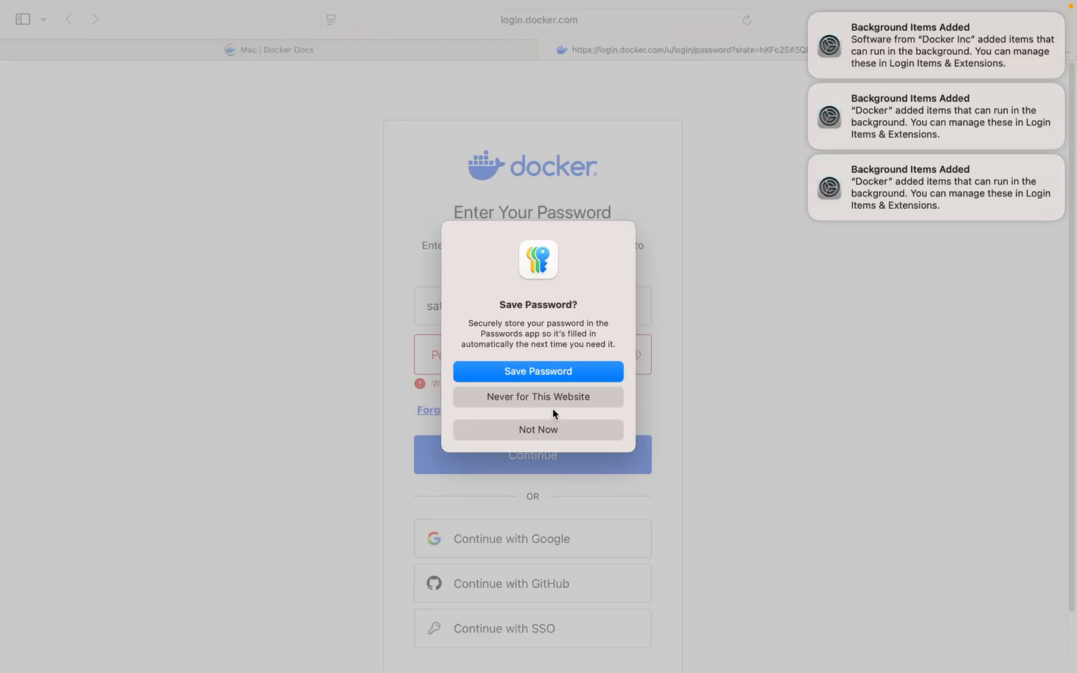
click(553, 424)
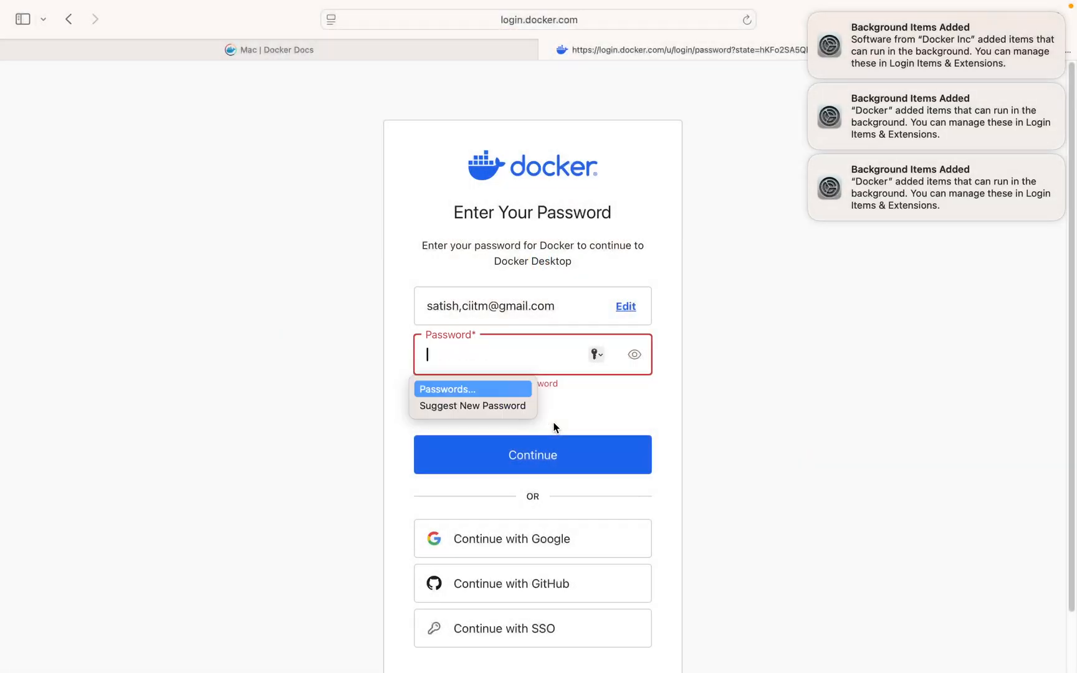
click(637, 422)
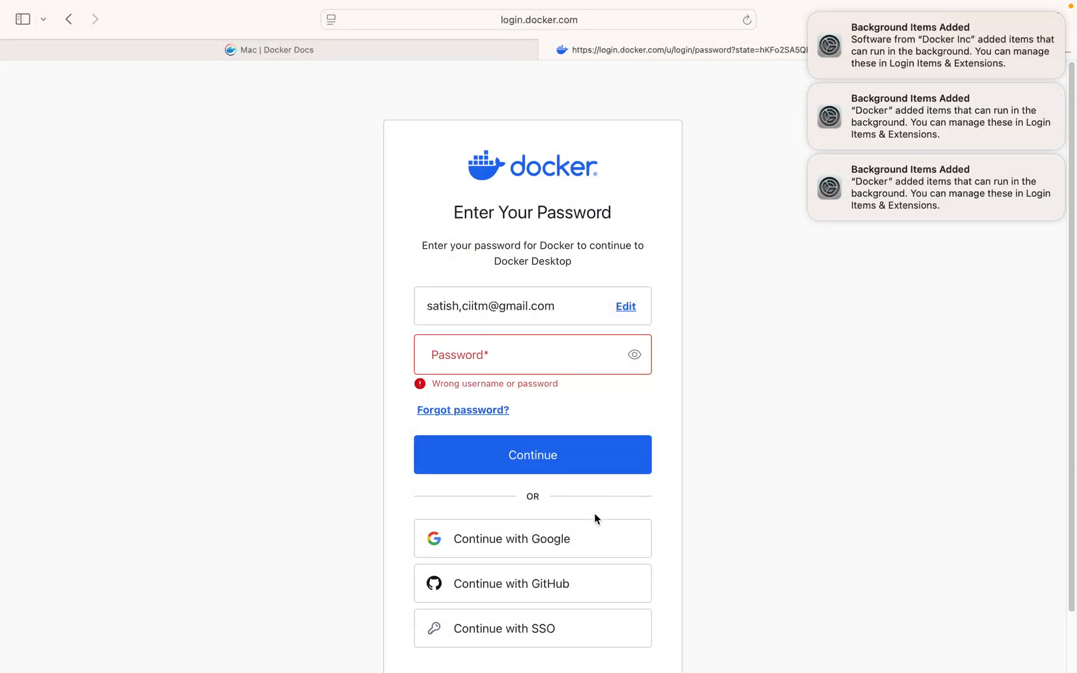
- Sign in to docker.com with the personal Google account using its saved password, and allow the website to open Docker
click(571, 539)
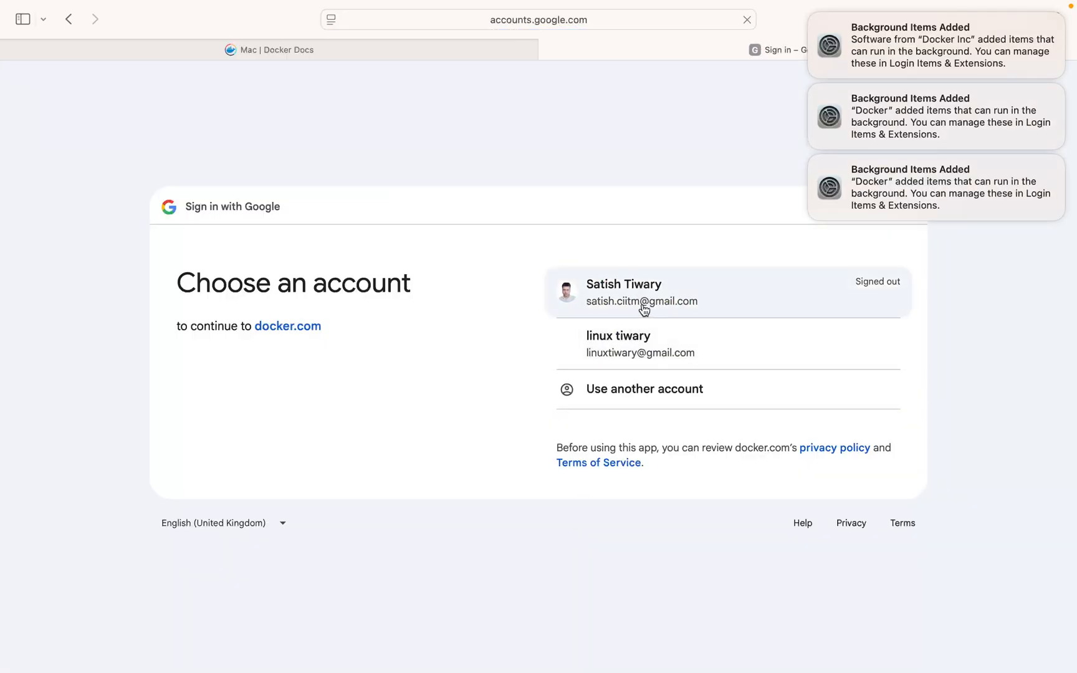
click(644, 308)
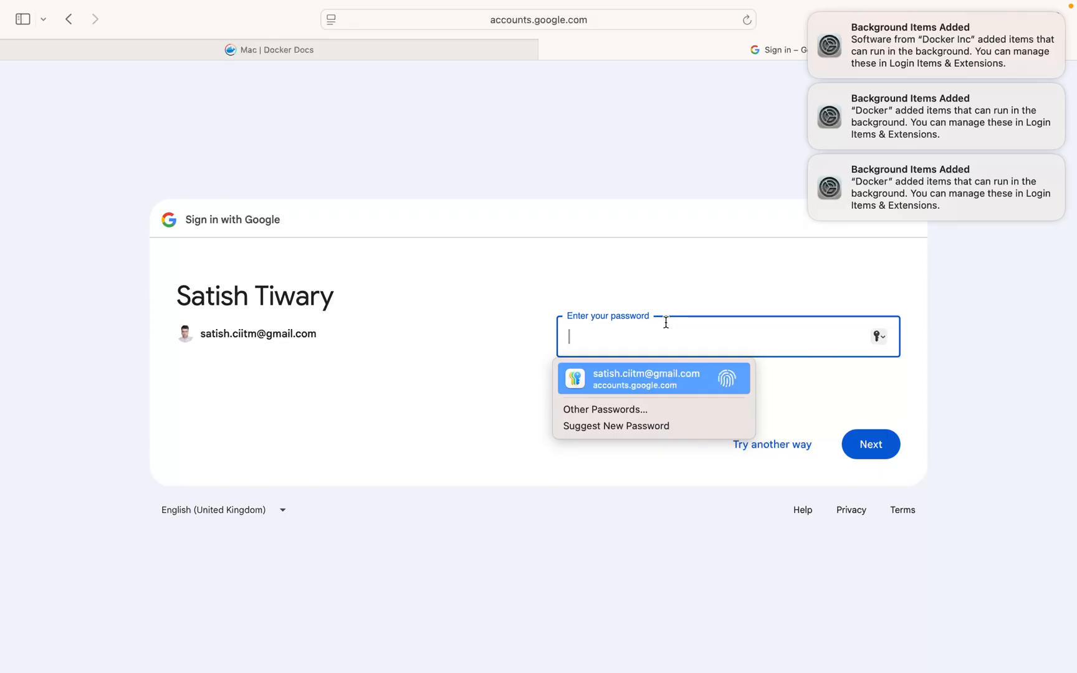
key(Return)
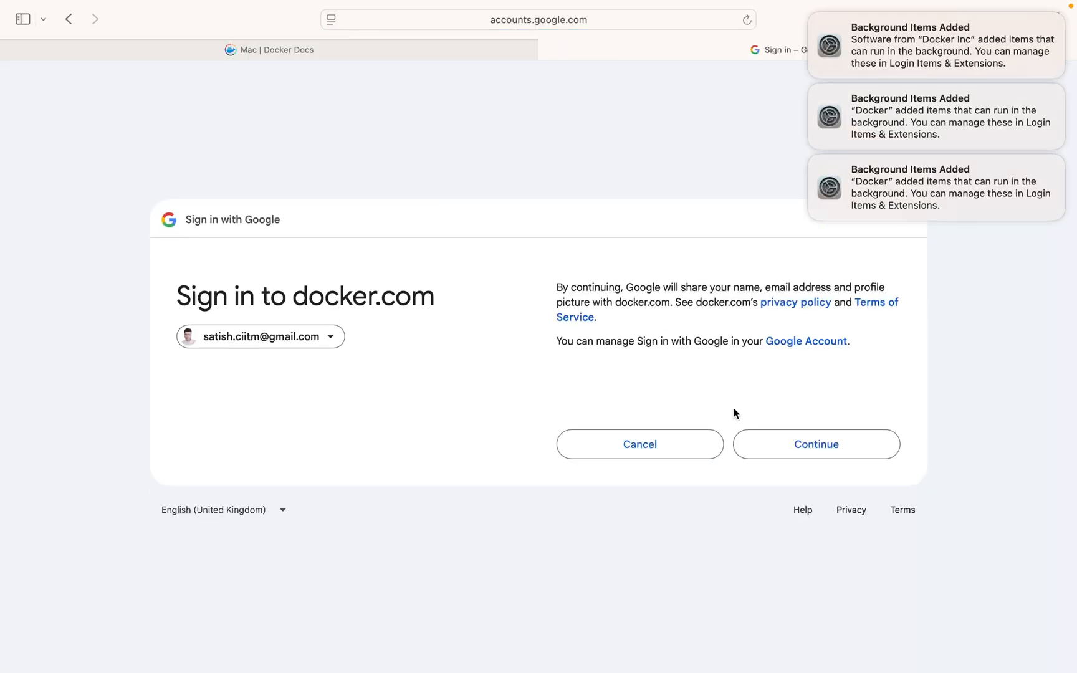
click(798, 443)
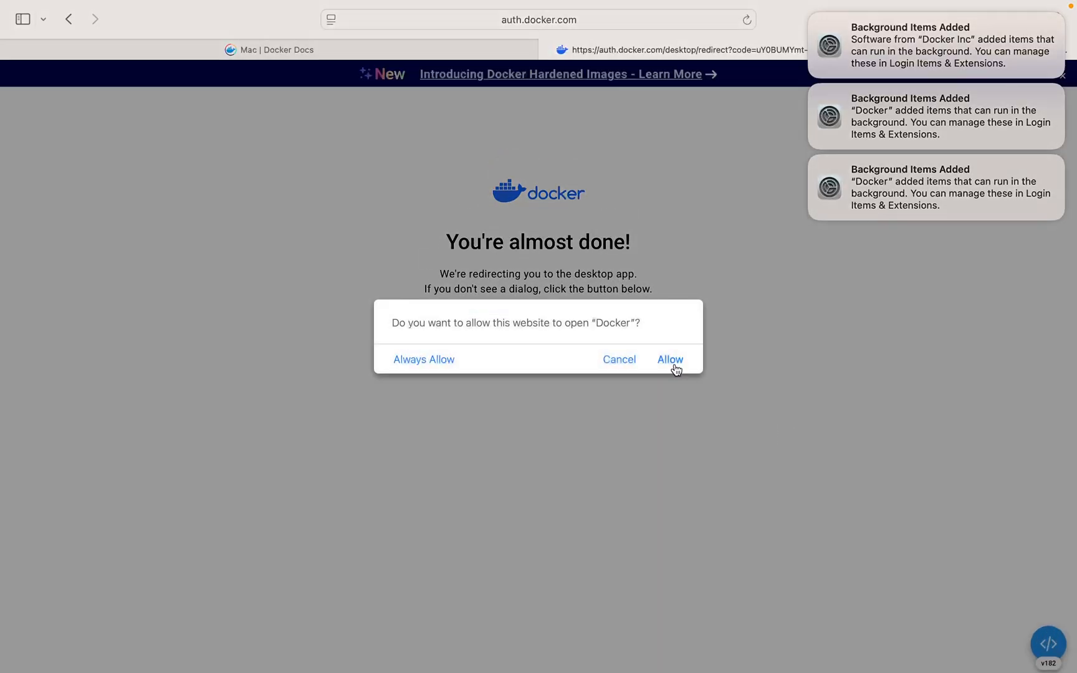
click(672, 360)
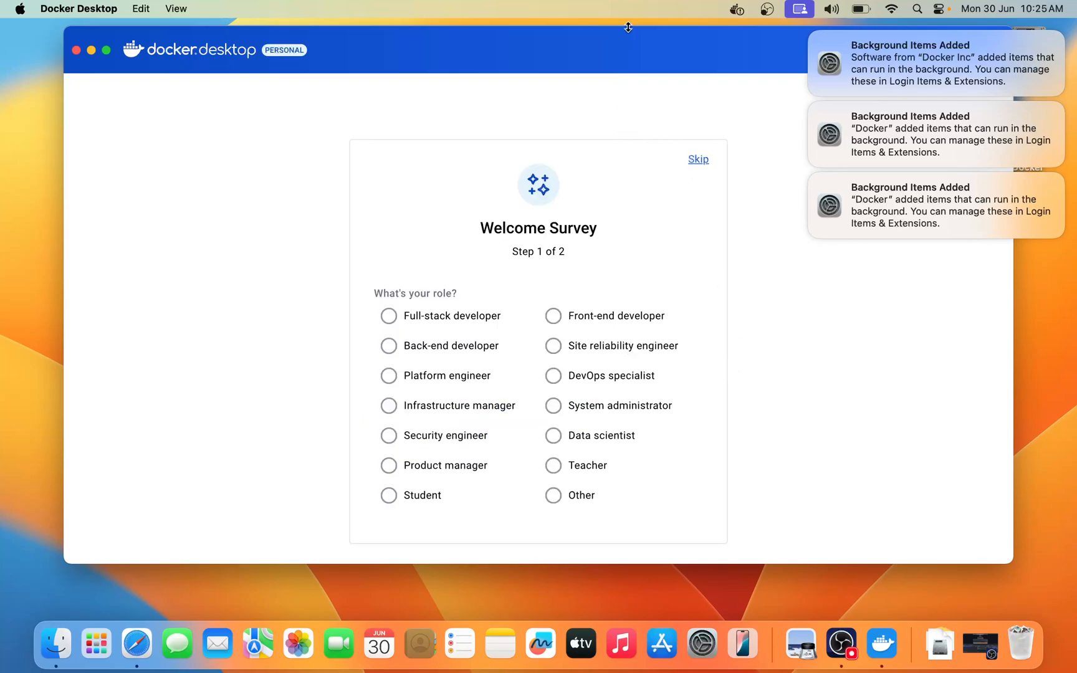
- Skip the Welcome Survey and dismiss the Background Items Added notifications, moving the Docker Desktop window fully into view
drag(634, 38, 526, 48)
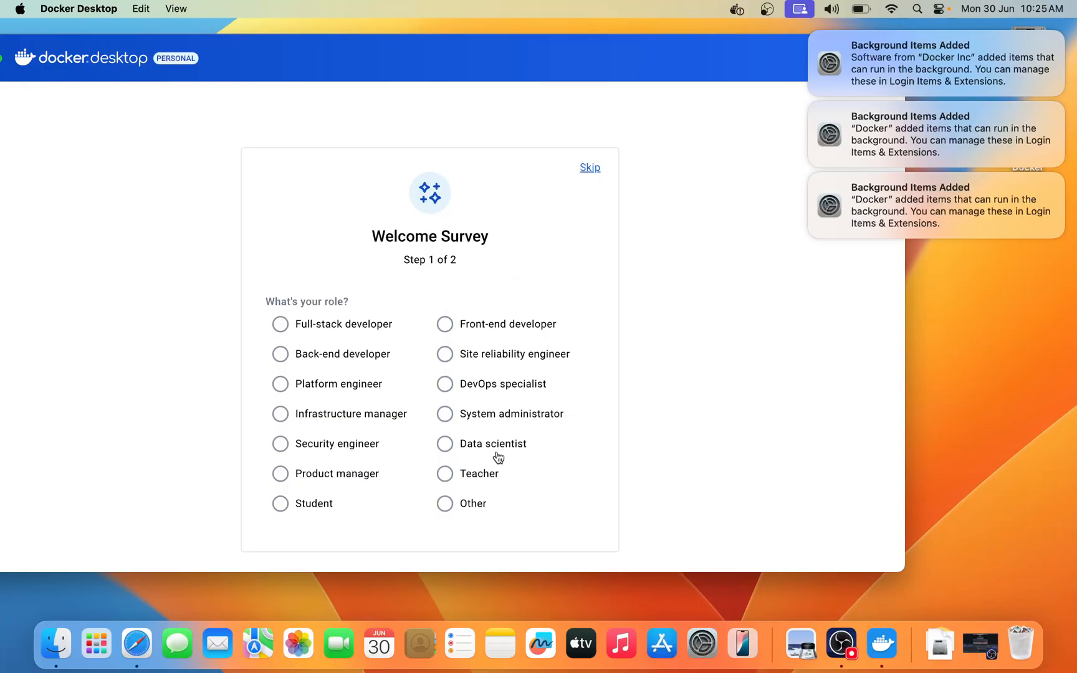
click(592, 167)
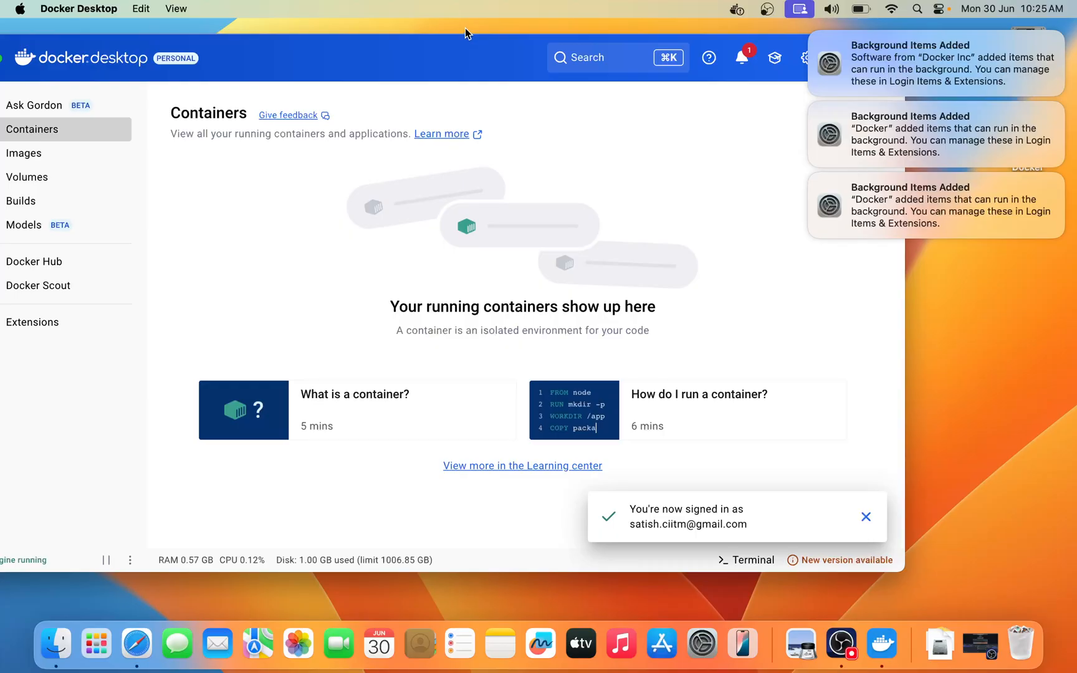
click(488, 32)
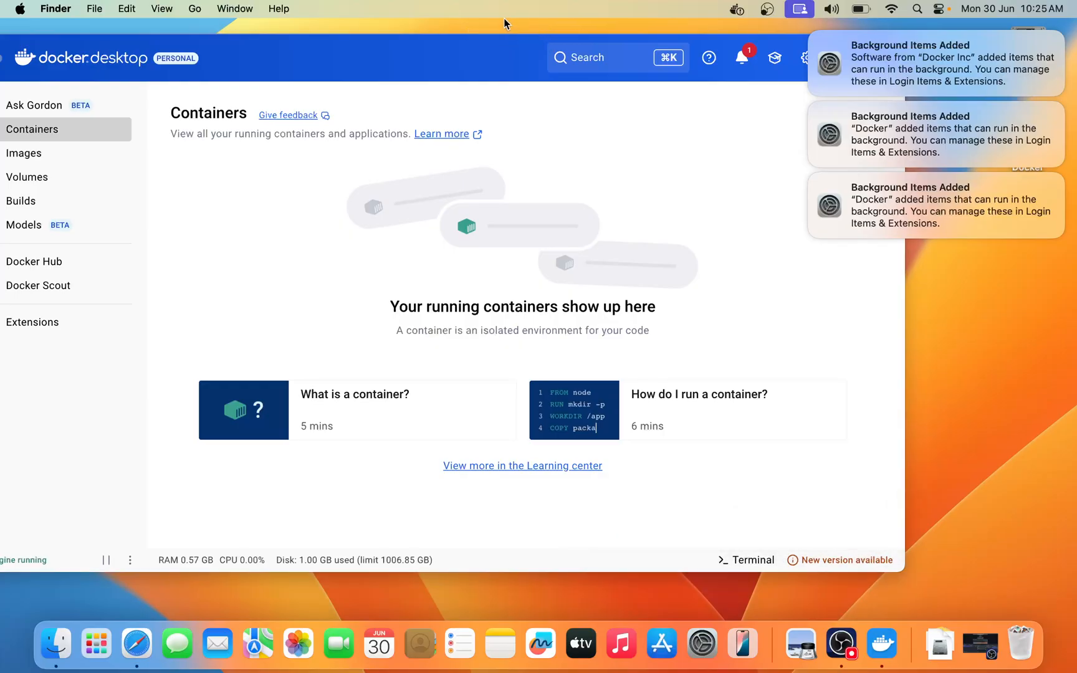
click(810, 33)
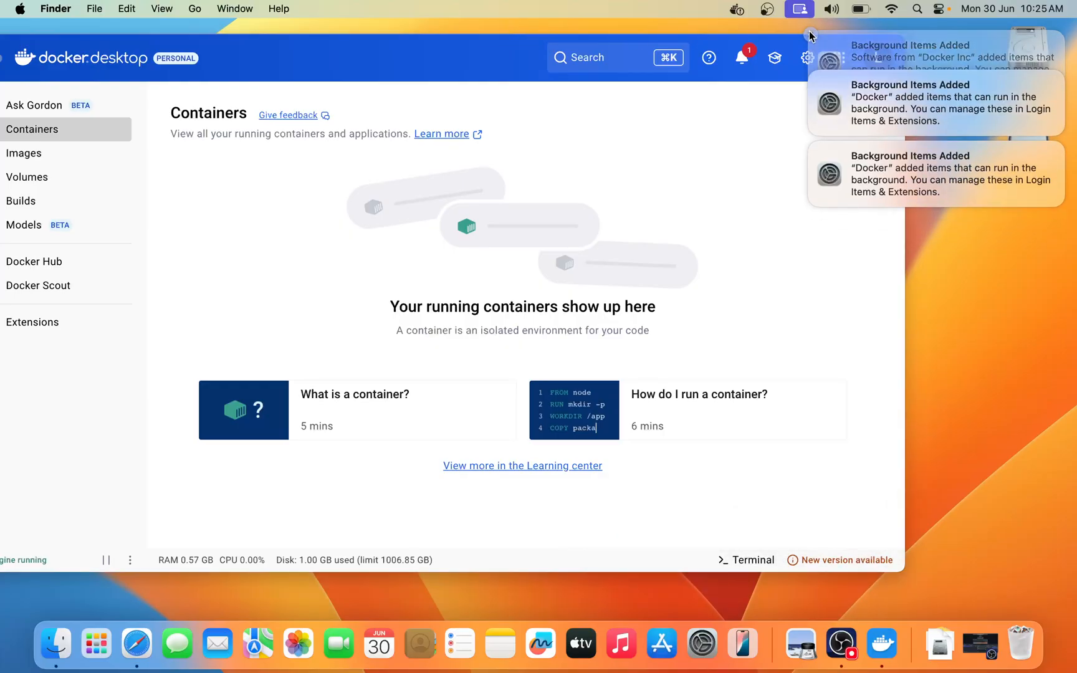
click(810, 34)
click(810, 35)
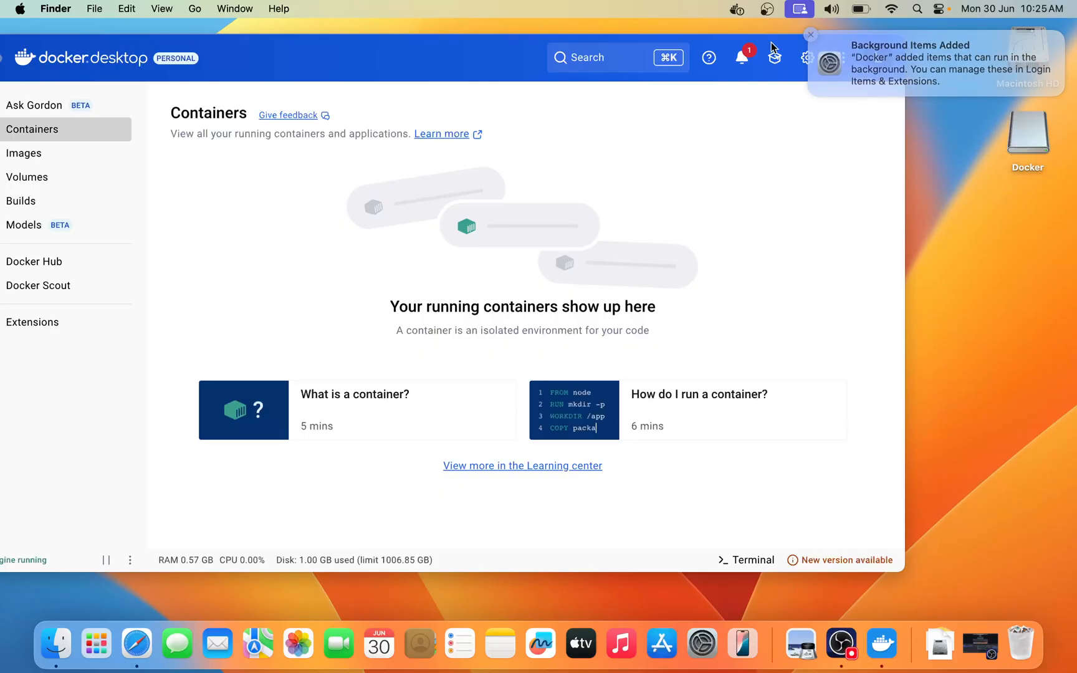
drag(353, 38, 499, 60)
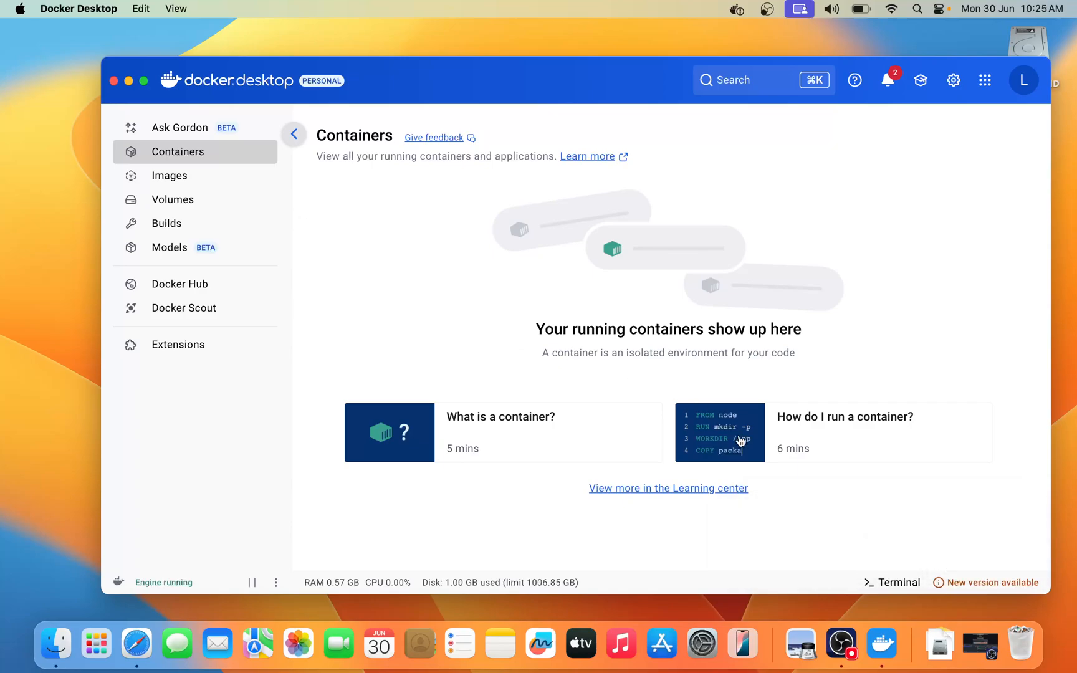
- Enable the Docker terminal and pull the Kali image with docker pull kalilinux/kali-rolling
click(895, 583)
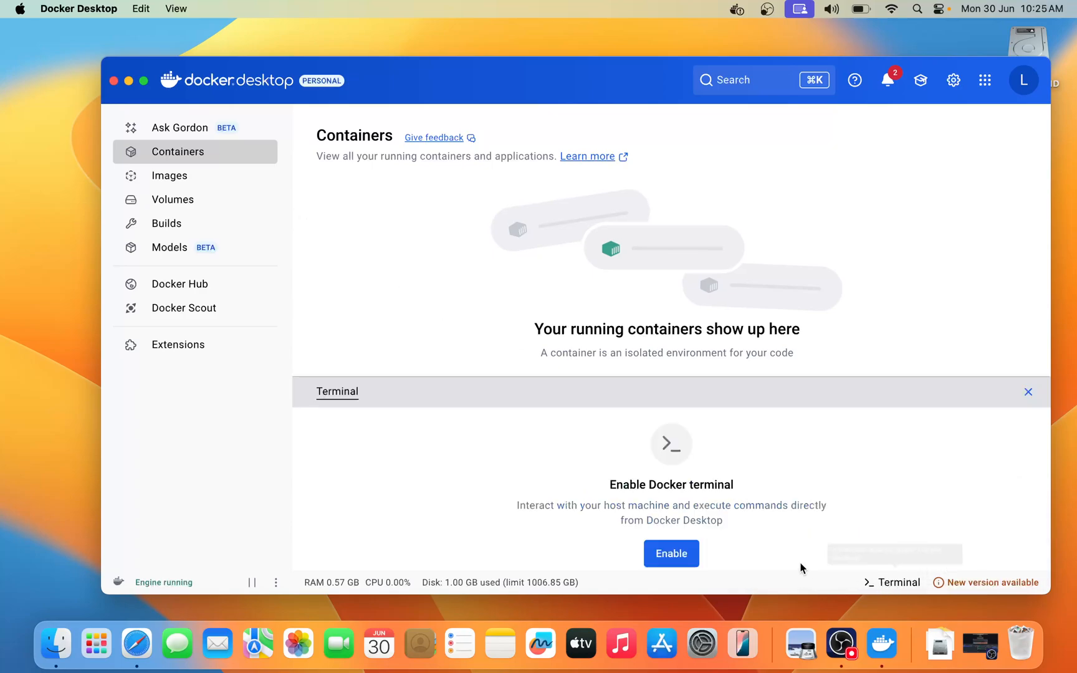
click(671, 556)
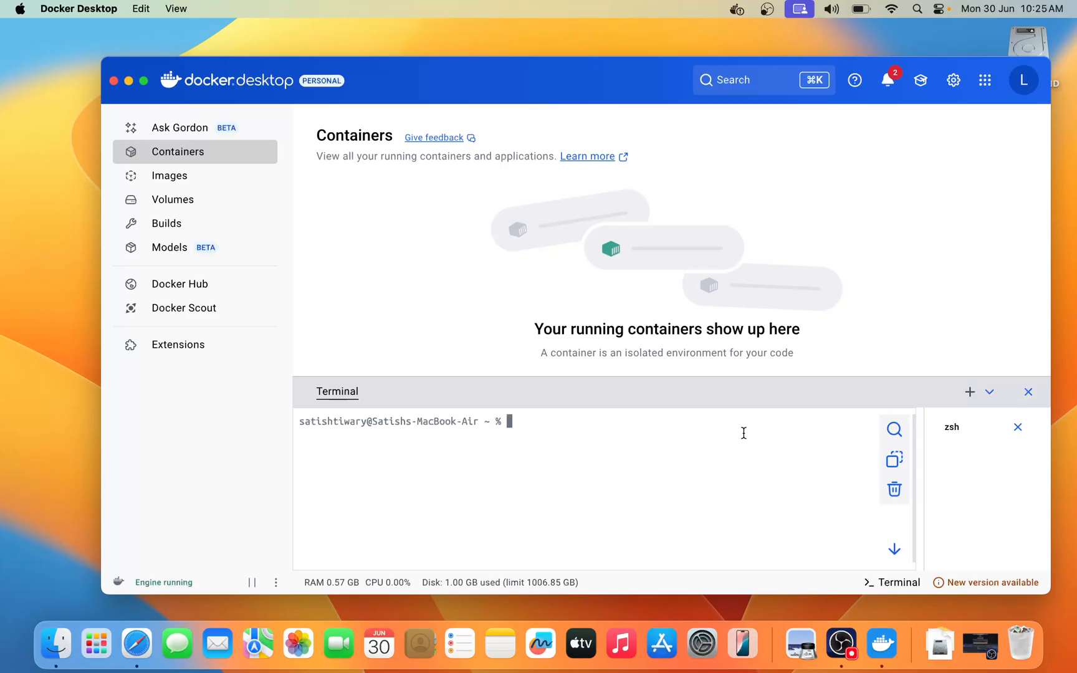
text(docker pull kalil)
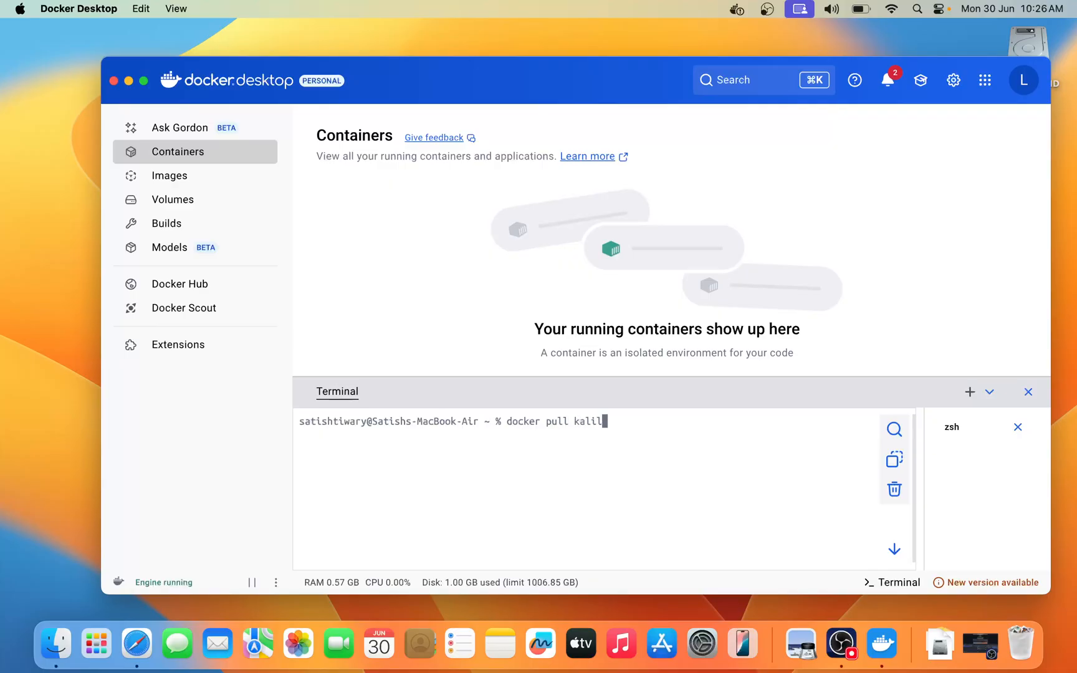
text(inux/kali-rolling)
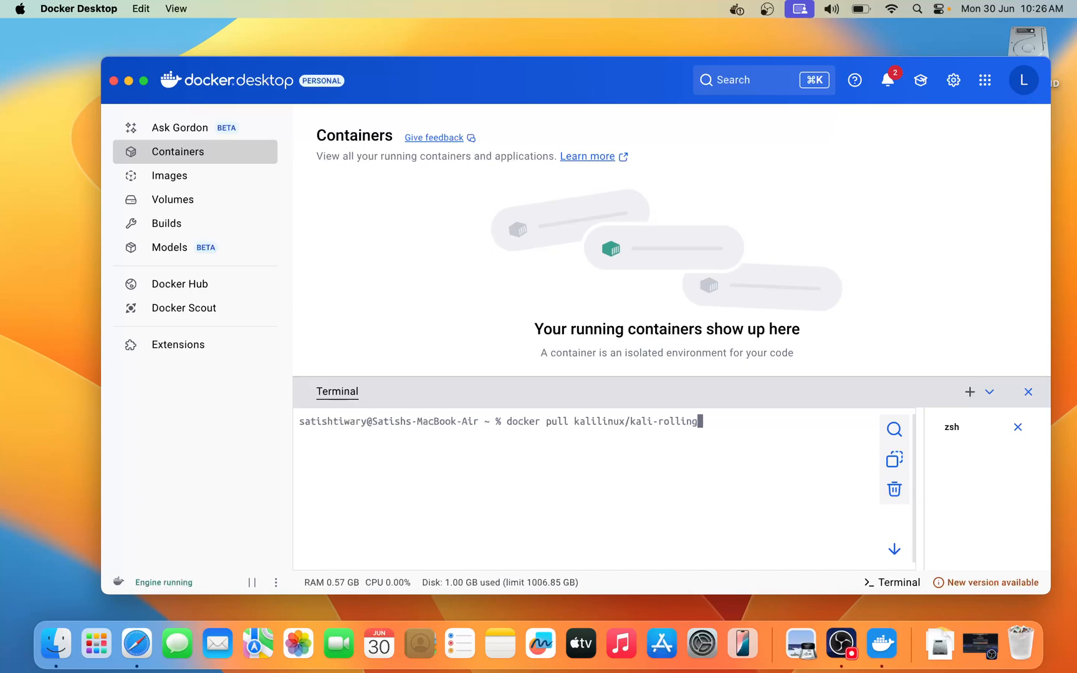
key(Return)
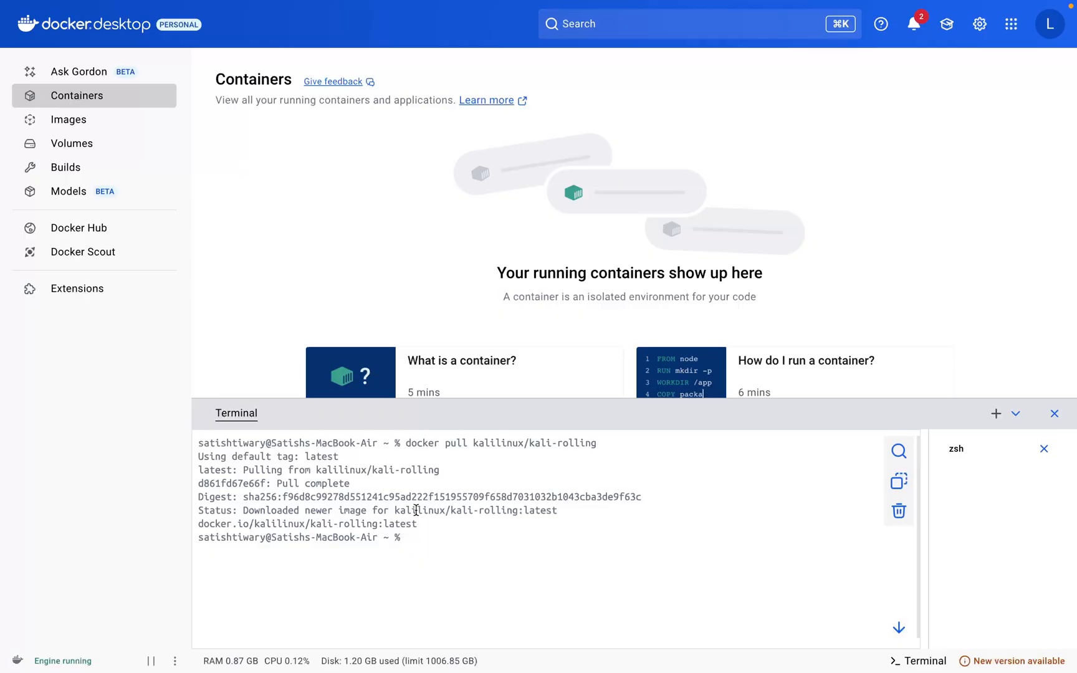
- Start an interactive Kali container with docker run -it kalilinux/kali-rolling /bin/bash
text(docker run -it kalilinux/)
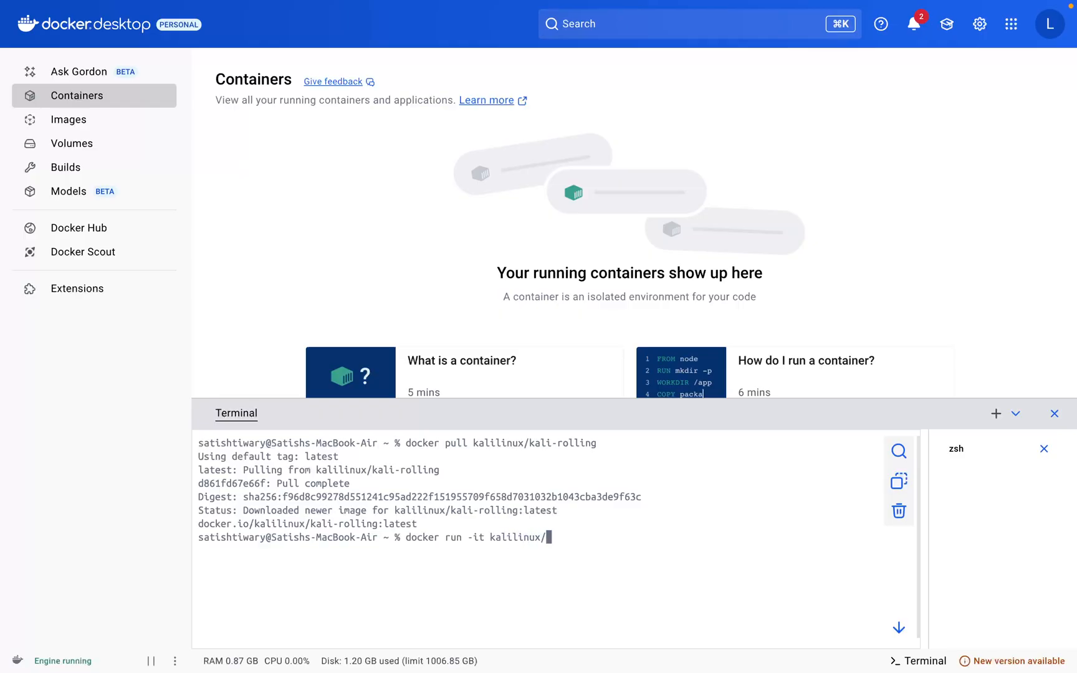
text(kali-rolling /bin/bash)
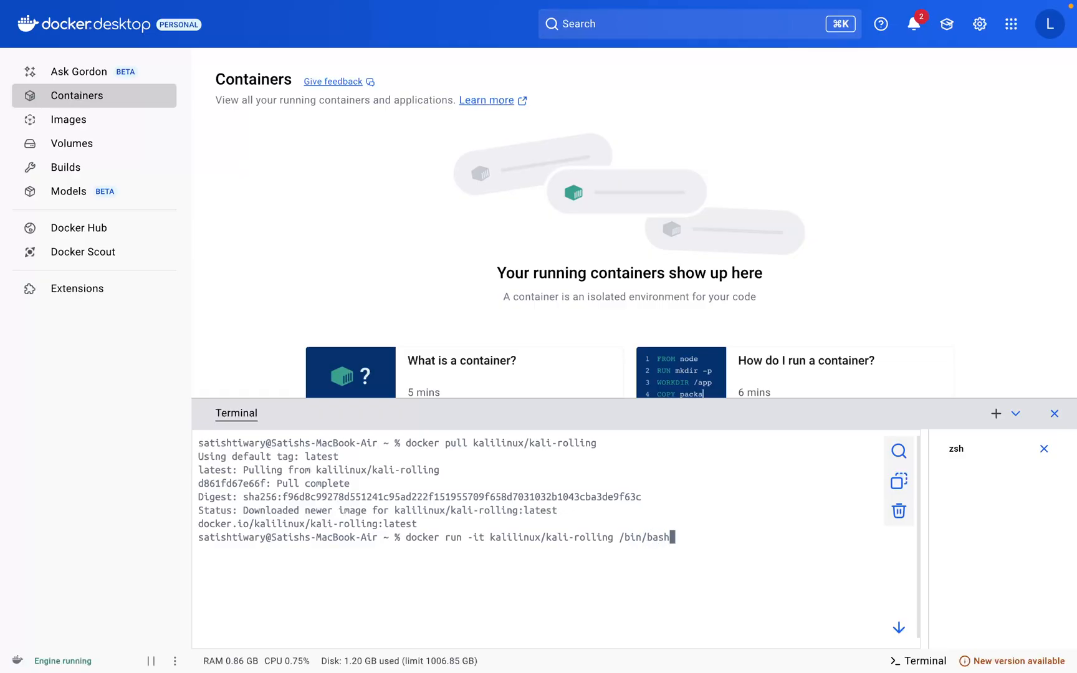
key(Return)
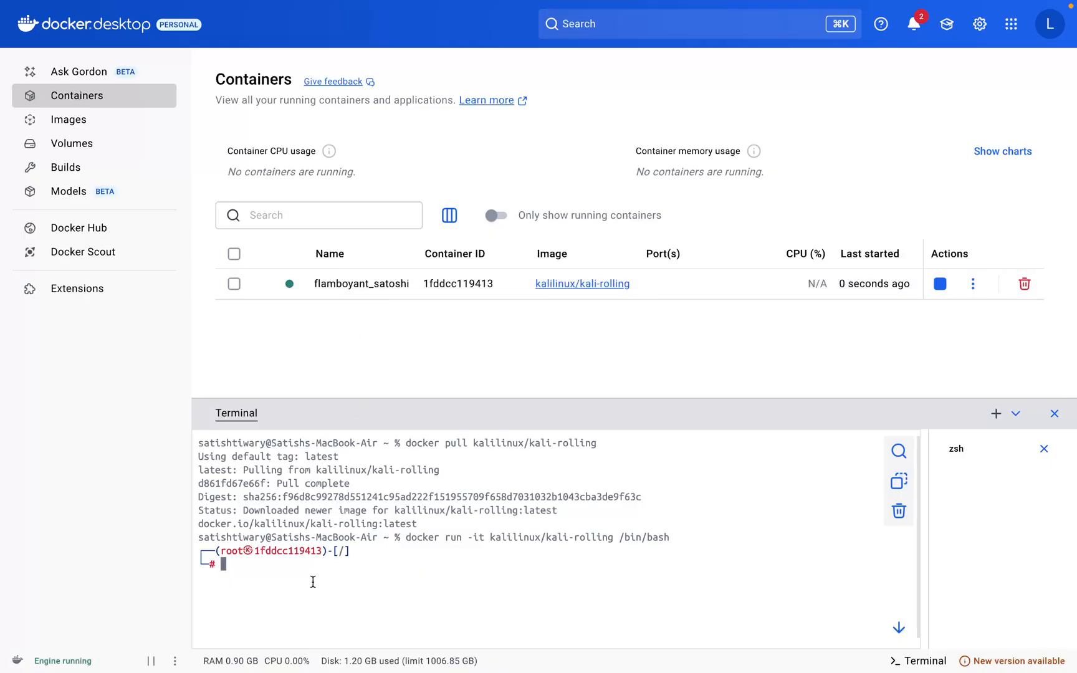
- Try to query the current user in the Kali container's shell with whomai and who
text(whomai)
key(Return)
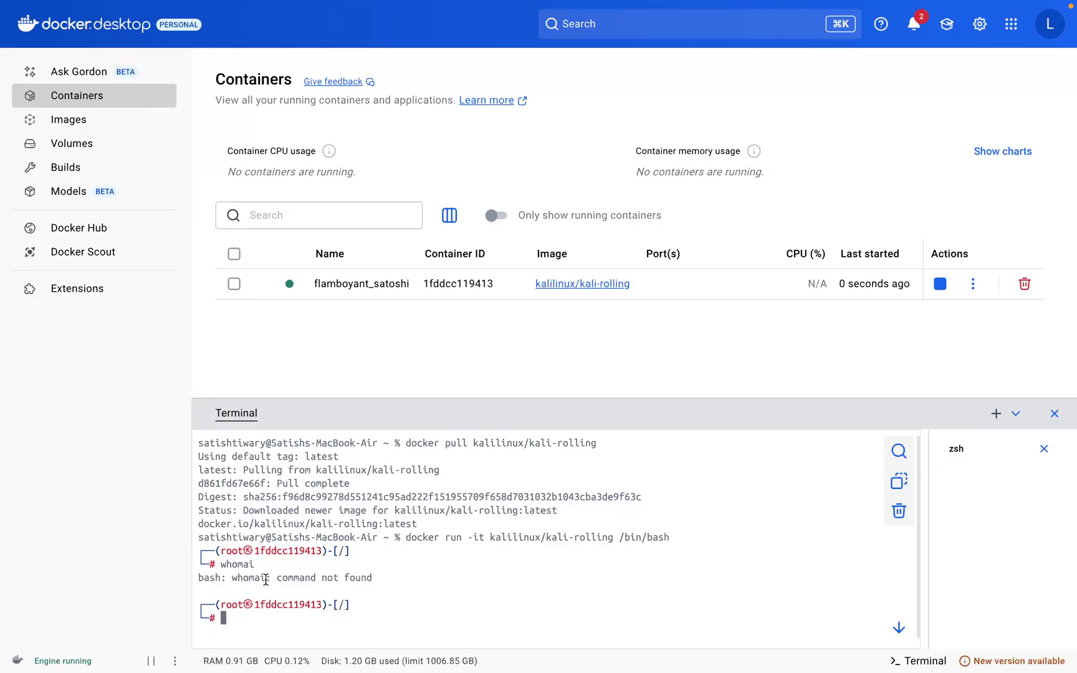
text(who)
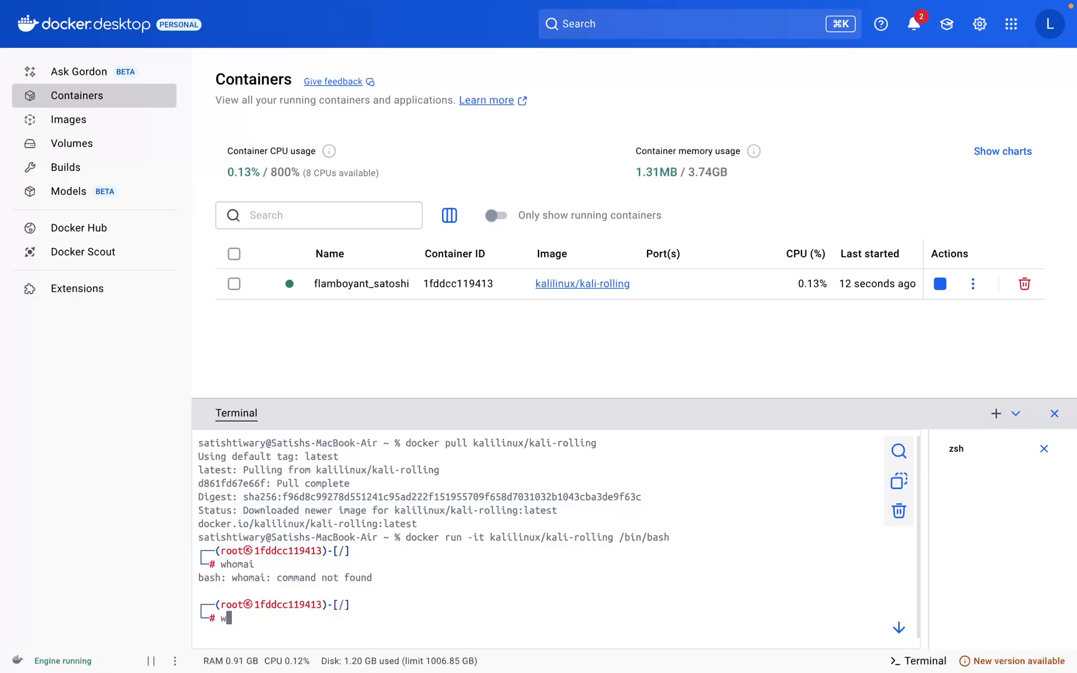
key(Return)
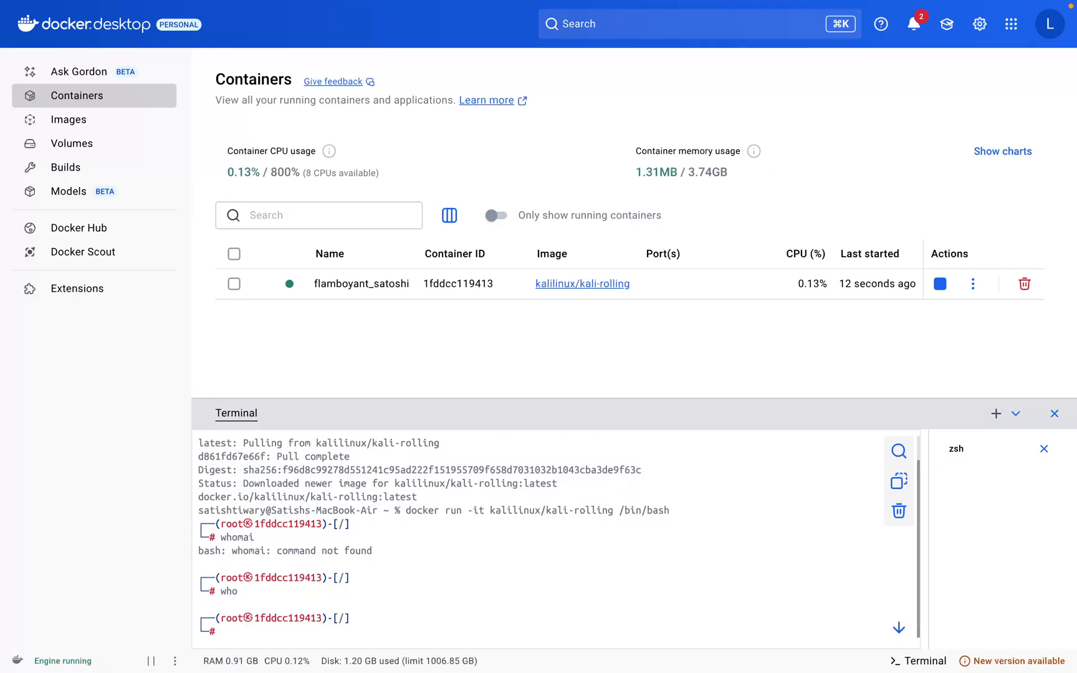
- Print the Kali container's working directory with pwd and list its contents with ls
text(pwd)
key(Return)
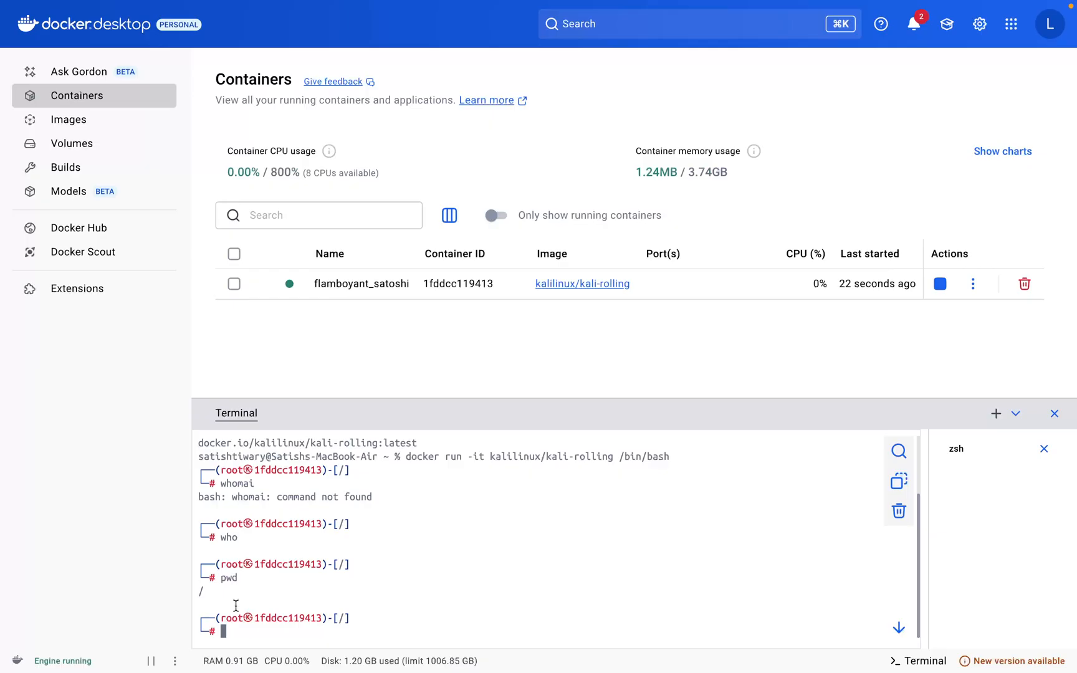
text(ls)
key(Return)
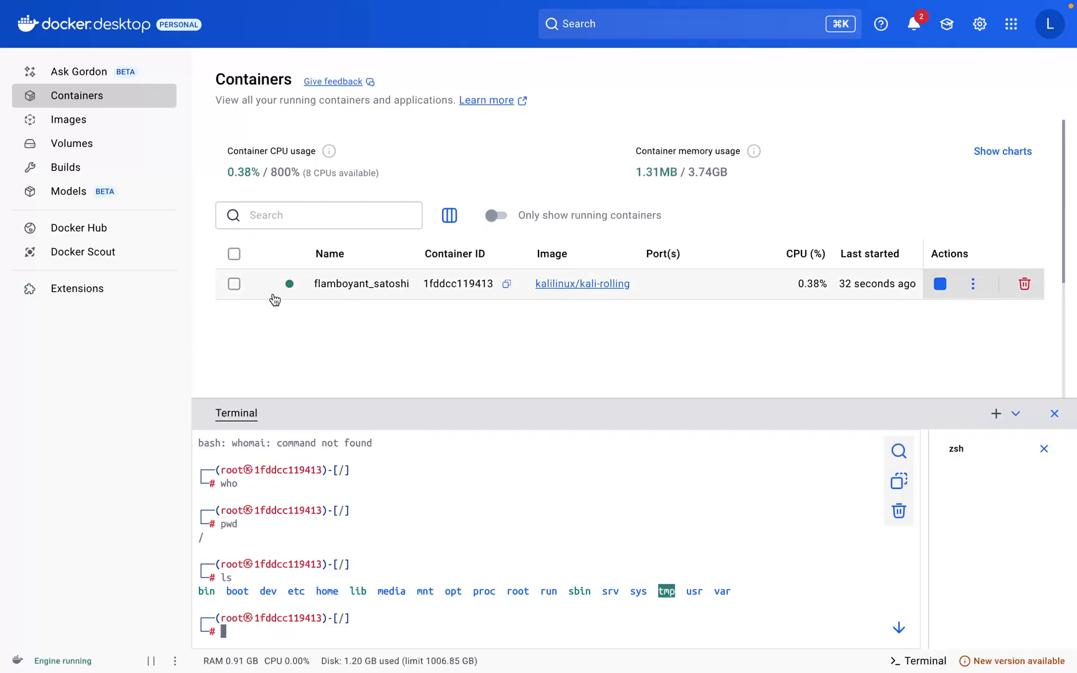
- Examine the logs of the running kalilinux/kali-rolling container and the list of local images
click(401, 289)
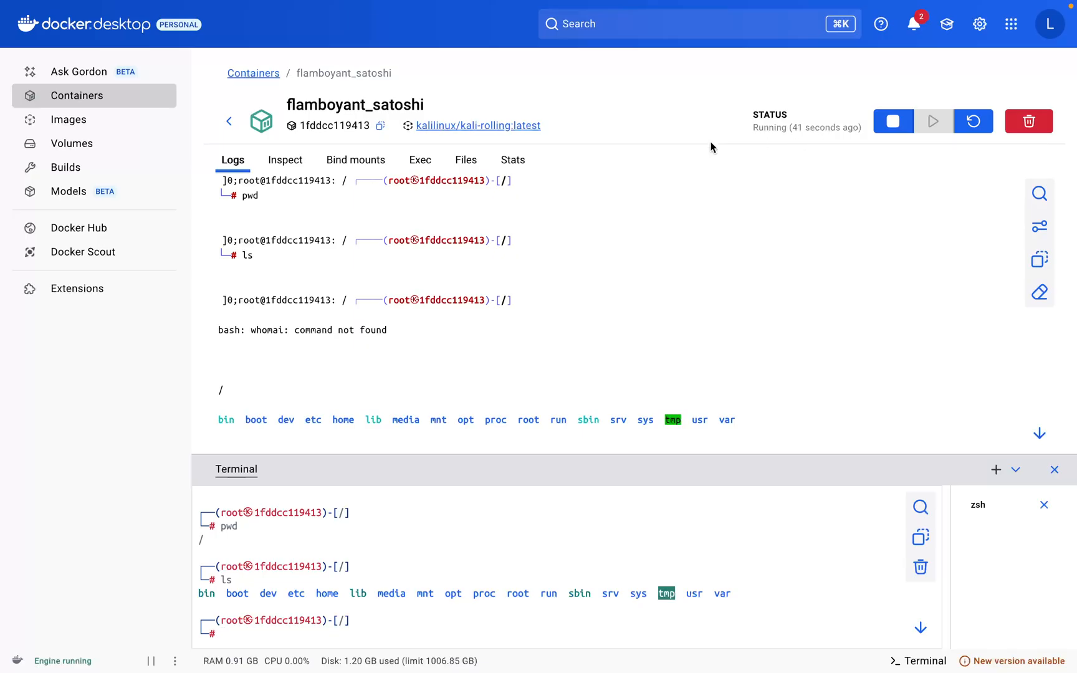
click(113, 128)
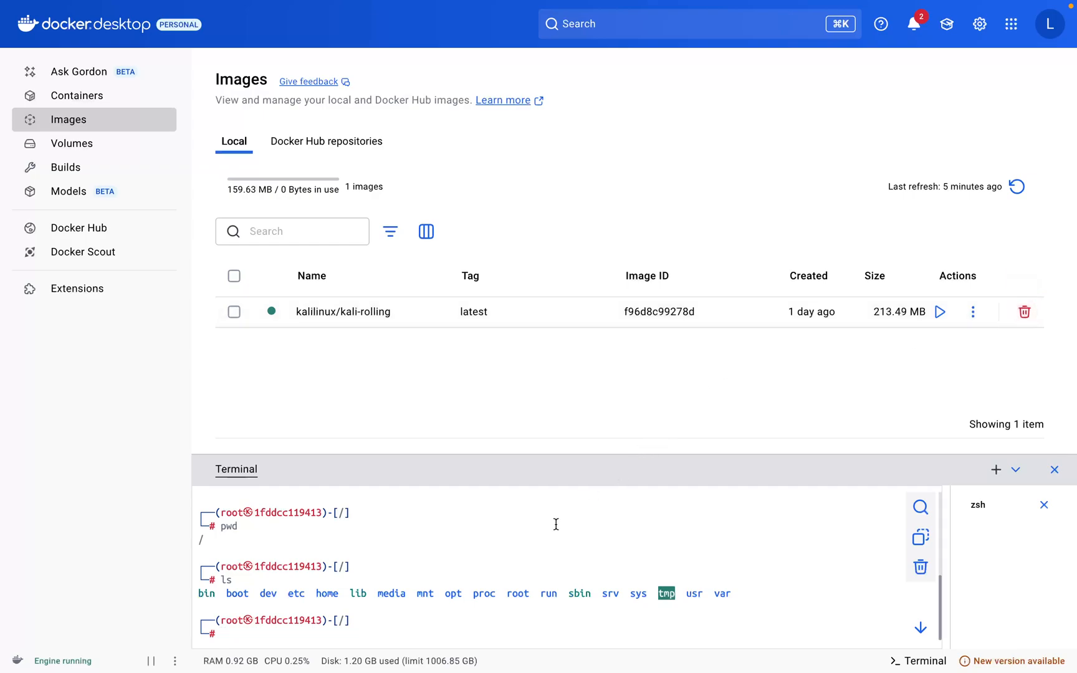
scroll(481, 430, down, 1)
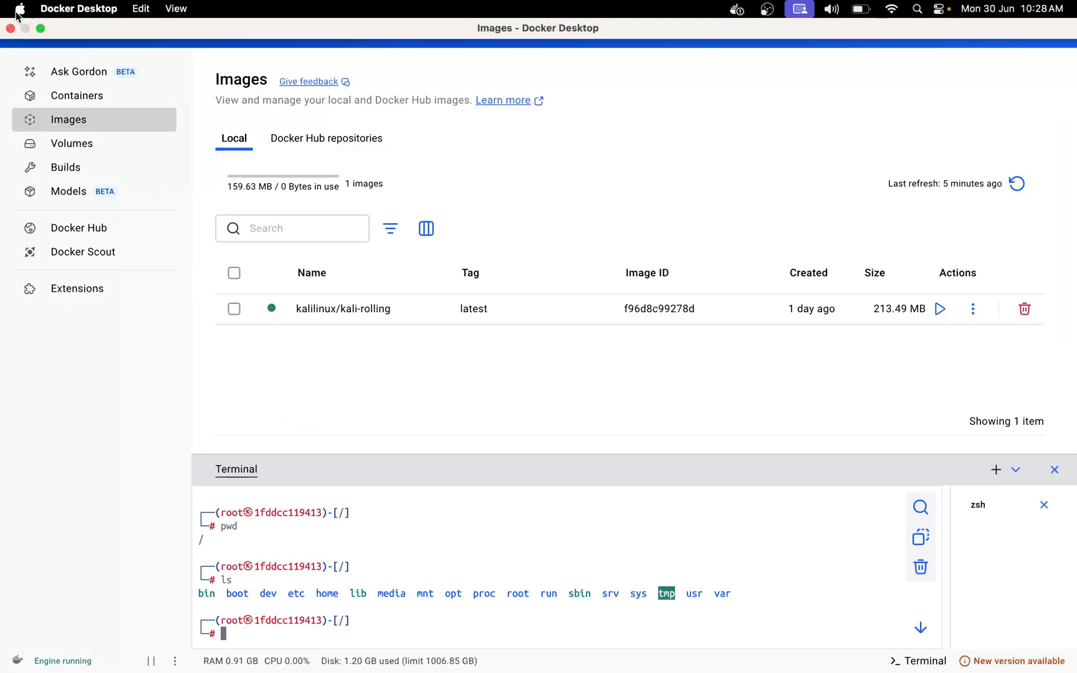
- Take the Docker Desktop window out of full screen and switch to OBS
click(39, 31)
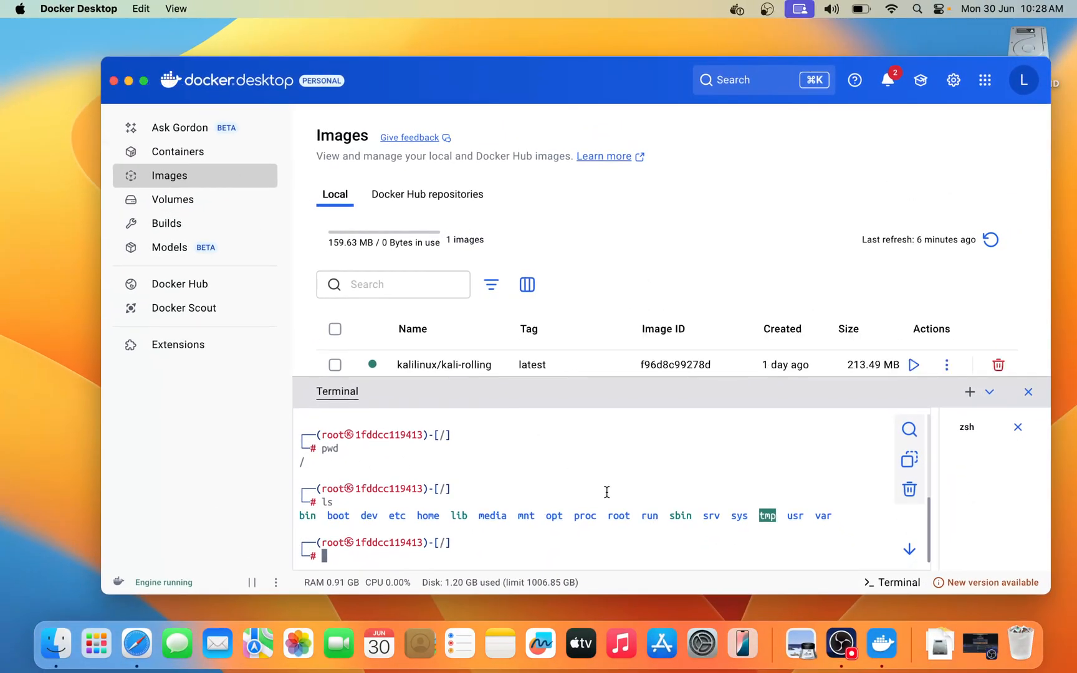
click(841, 648)
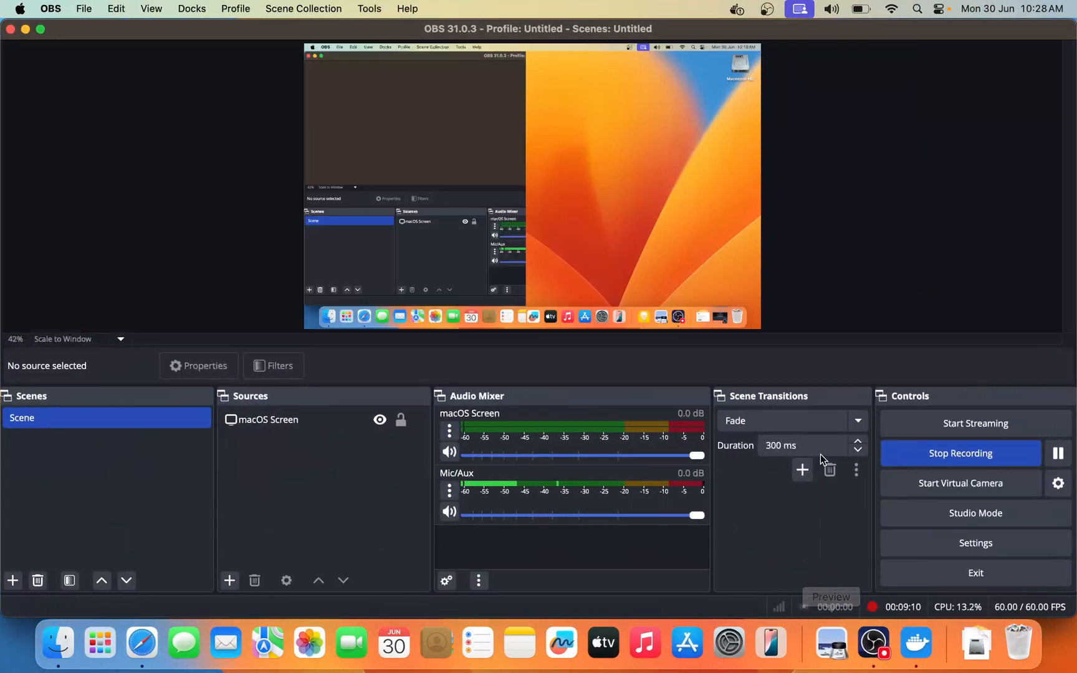